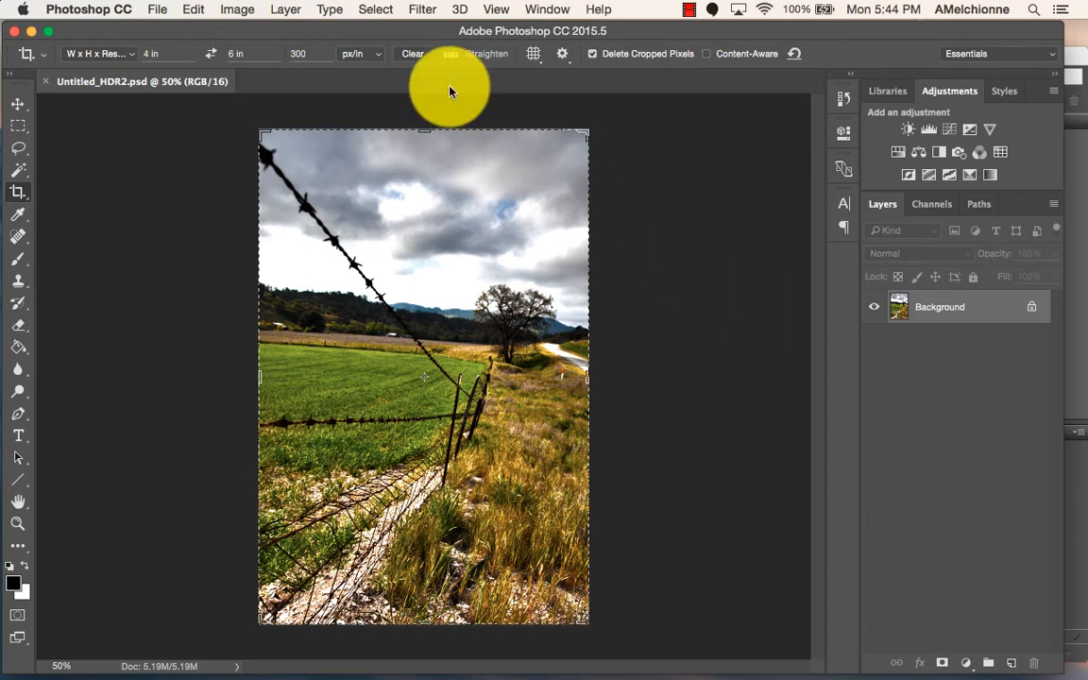
- Switch to Bridge, preview the bracketed exposures in the HDR folder and open HDR1.psd, HDR4.psd and HDR7.psd together in Photoshop
click(31, 31)
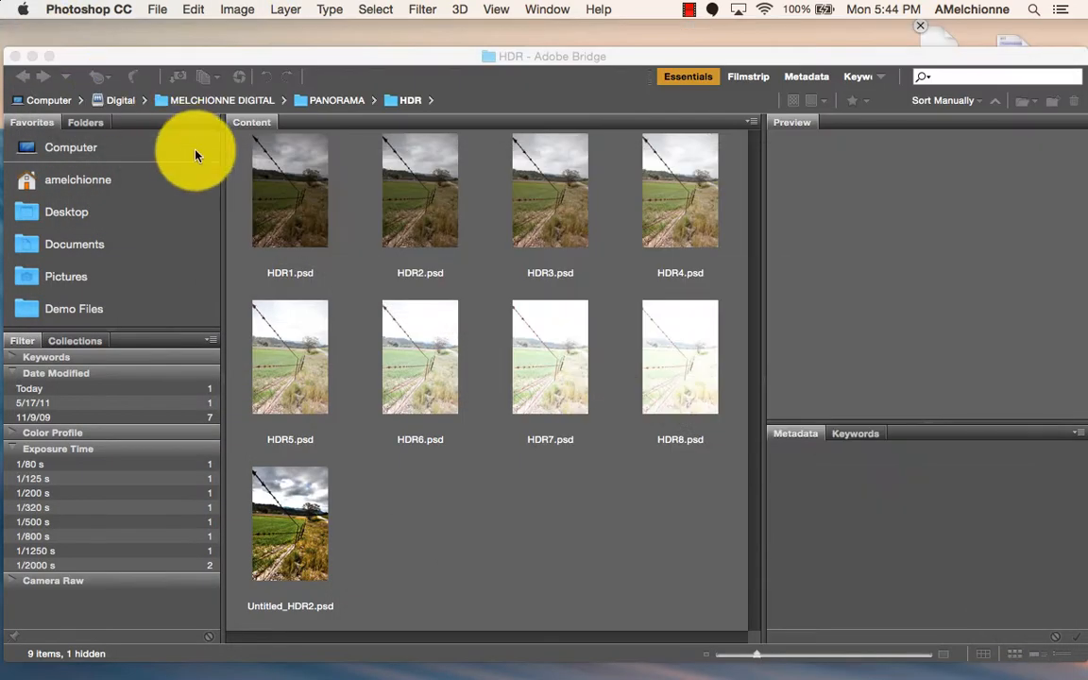
drag(281, 47, 282, 40)
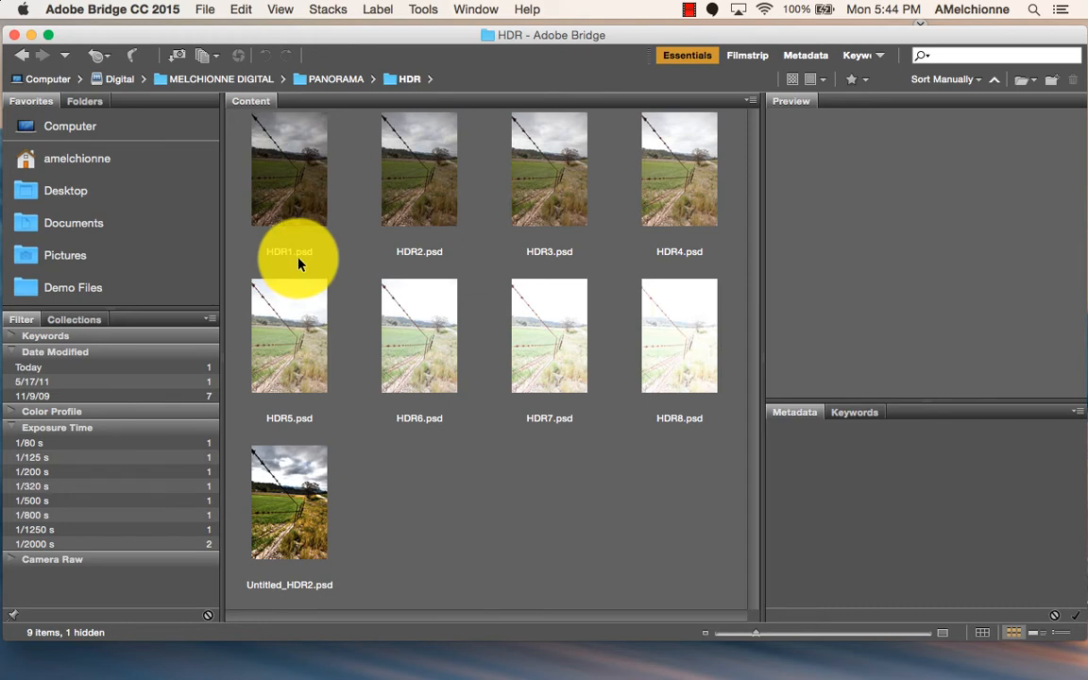
click(539, 175)
click(640, 200)
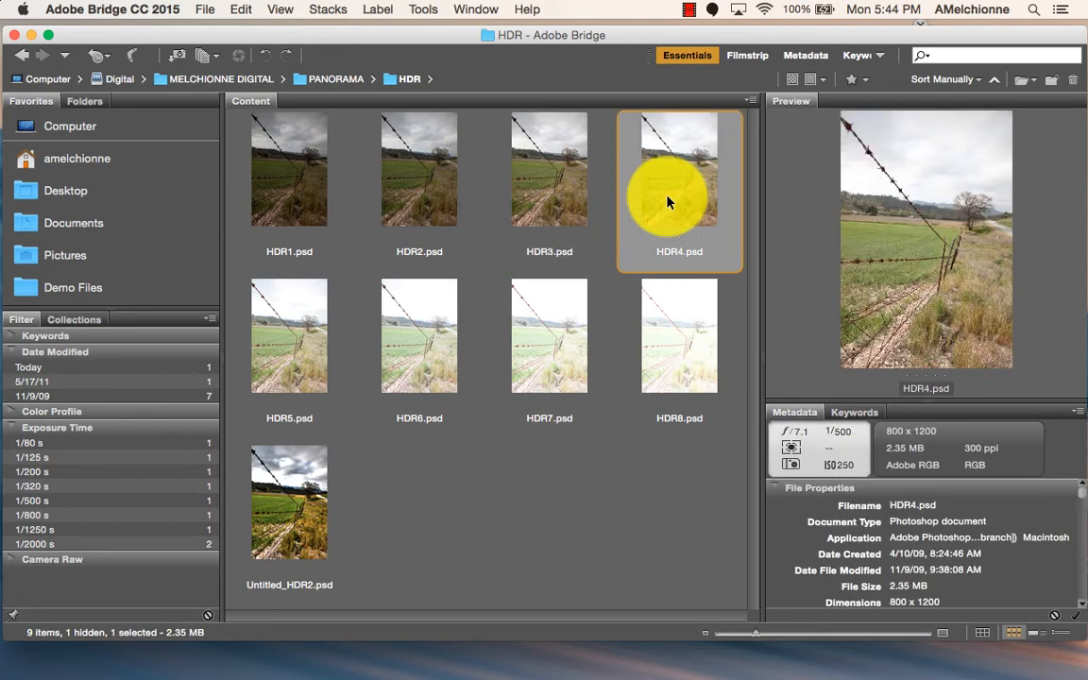
click(553, 195)
click(646, 194)
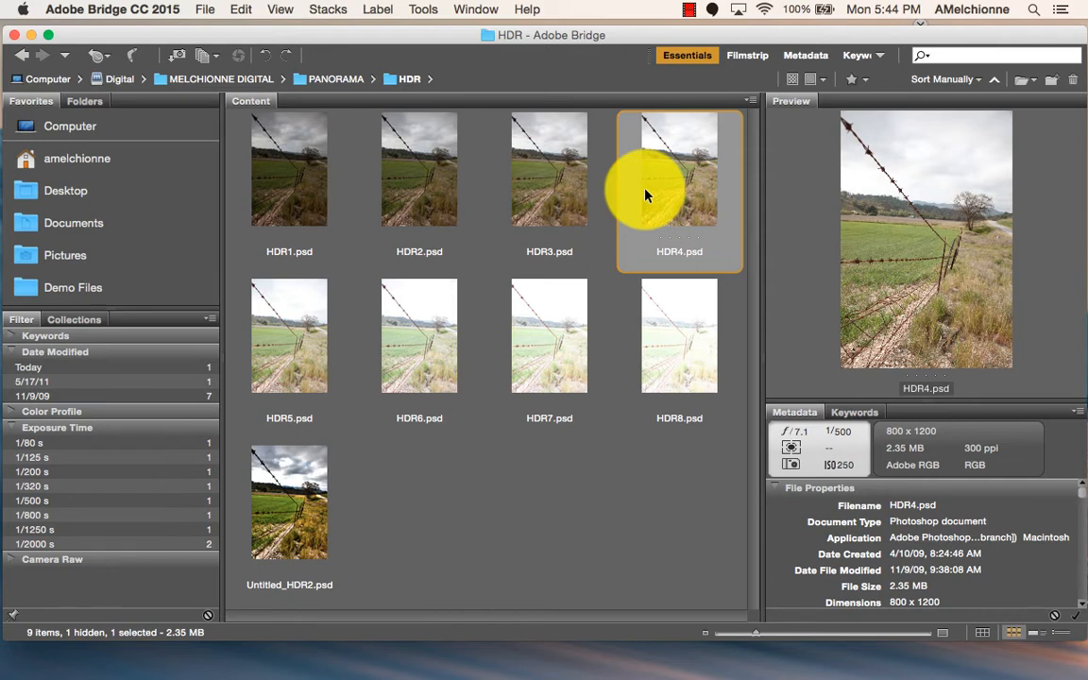
click(674, 366)
click(295, 163)
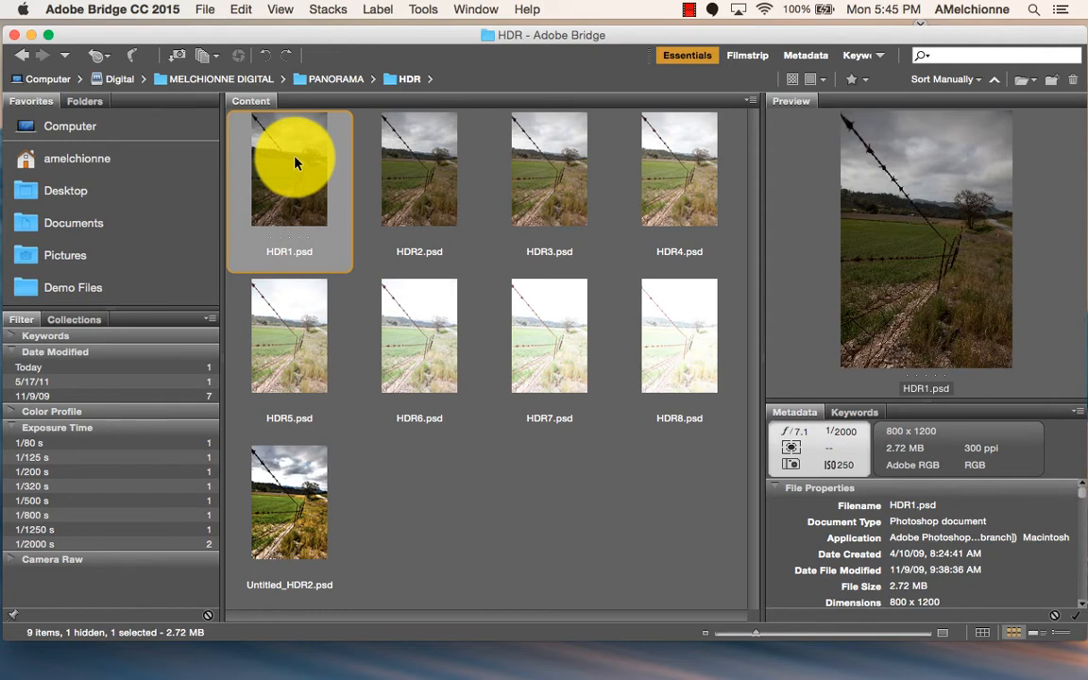
super+click(659, 180)
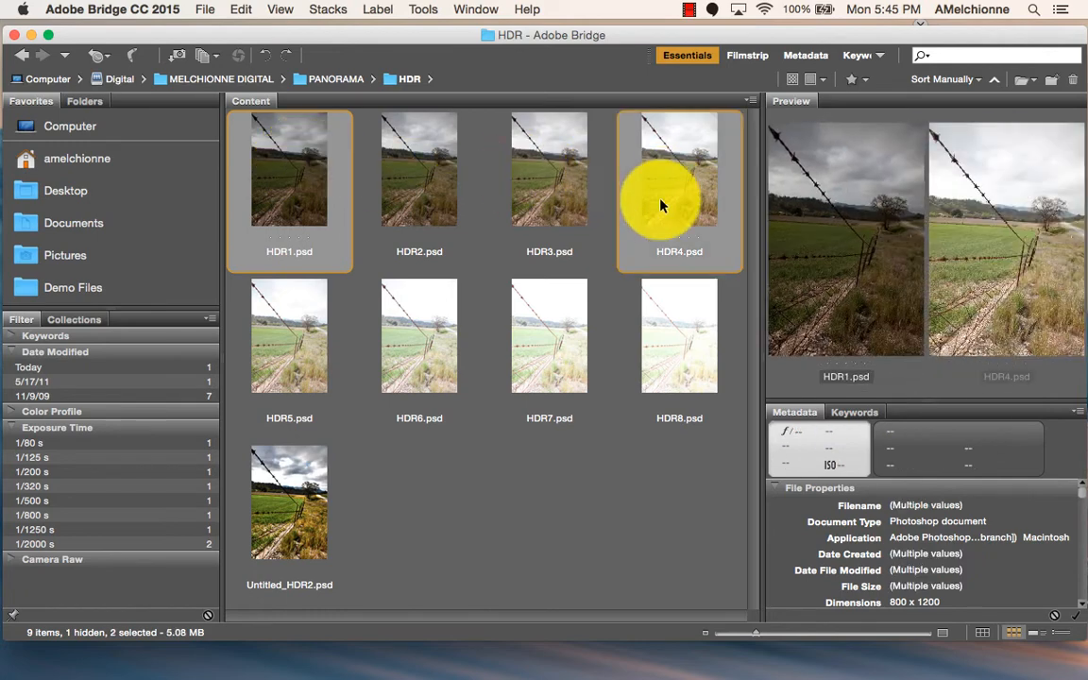
super+click(544, 321)
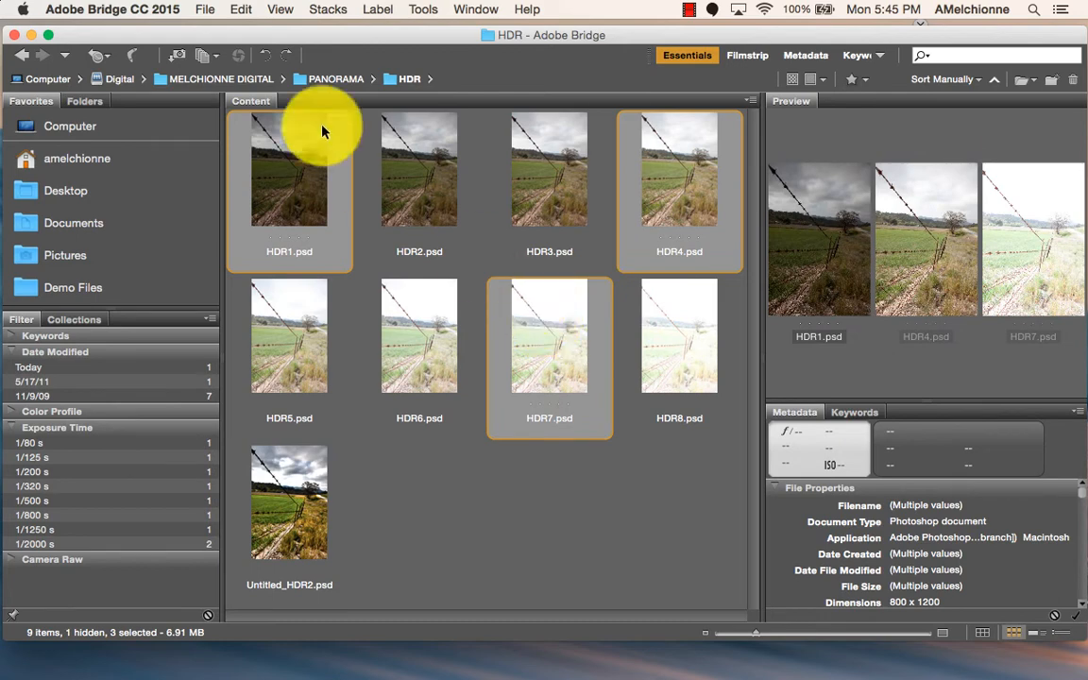
double_click(569, 353)
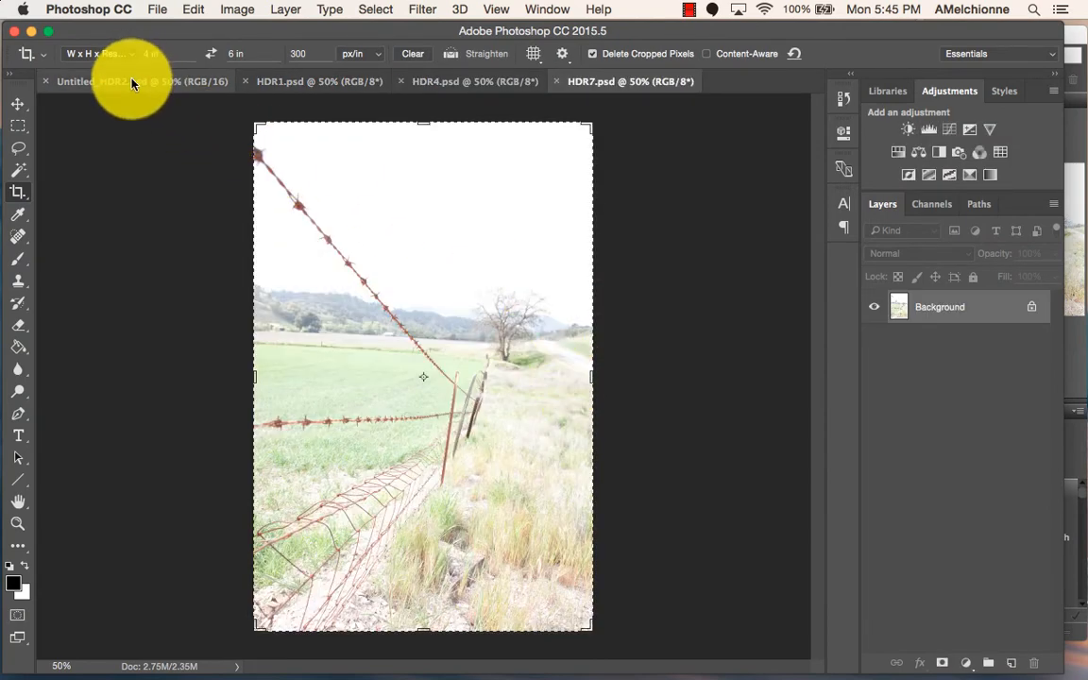
- Compare the three exposures with the finished Untitled_HDR2.psd and close that document, keeping only HDR1, HDR4 and HDR7 open
click(321, 83)
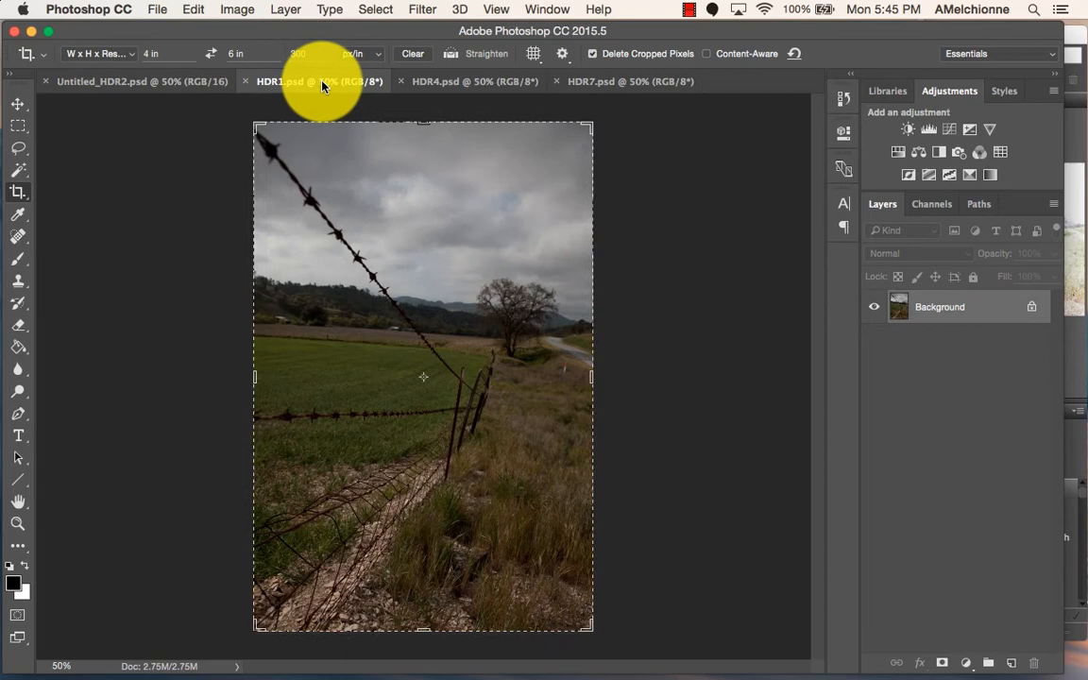
click(460, 82)
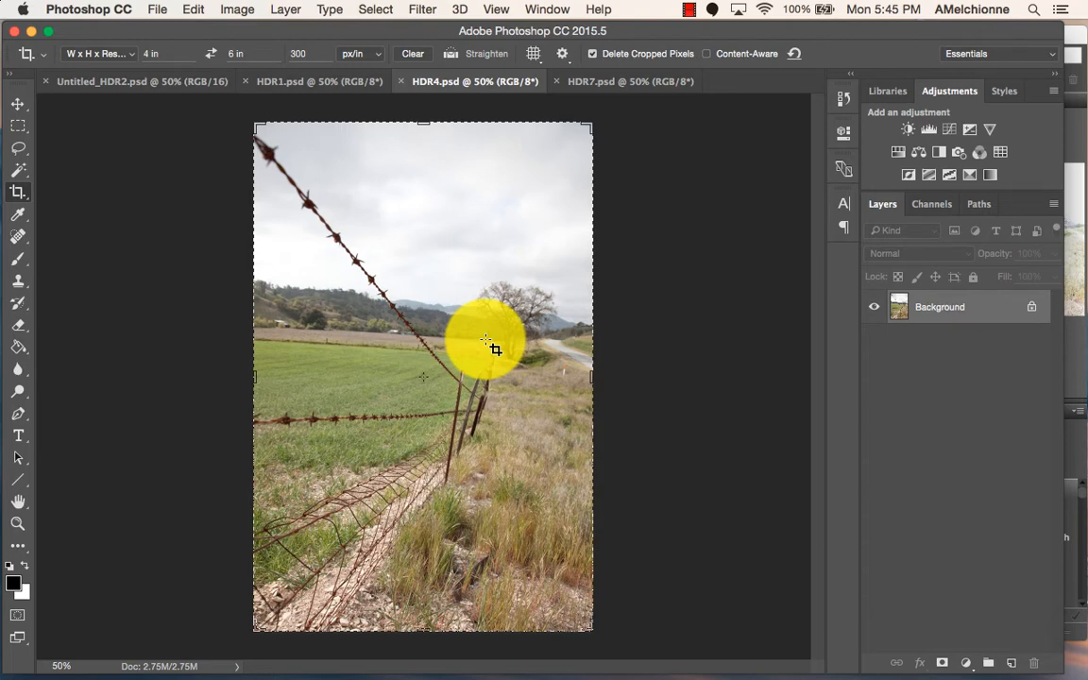
click(144, 84)
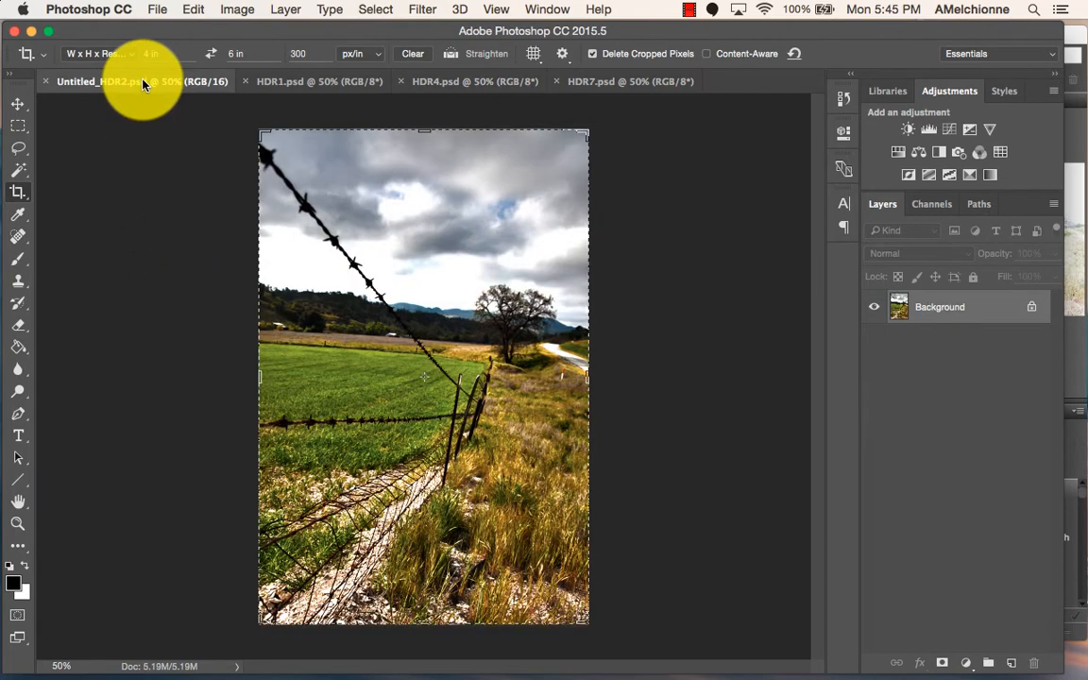
click(46, 83)
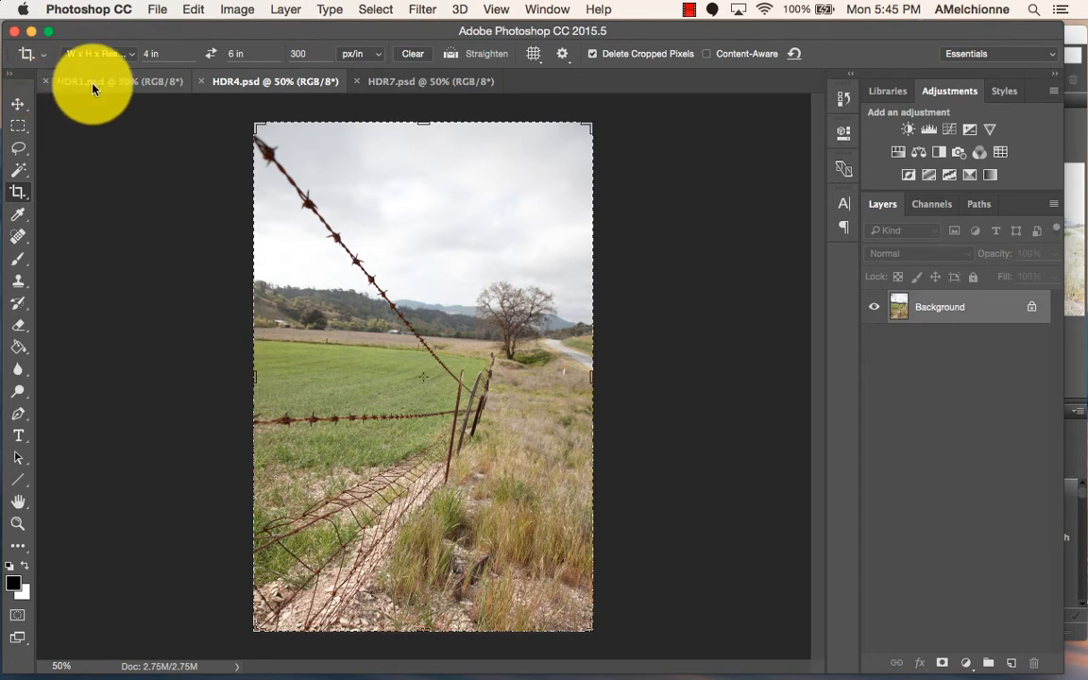
click(89, 81)
click(423, 84)
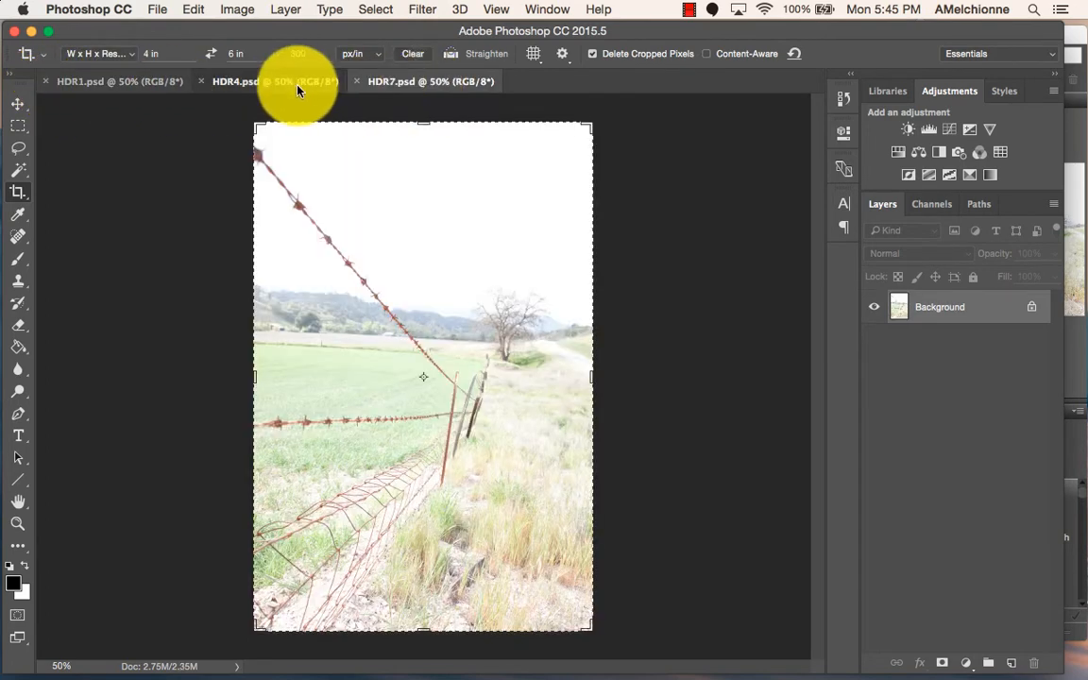
click(268, 80)
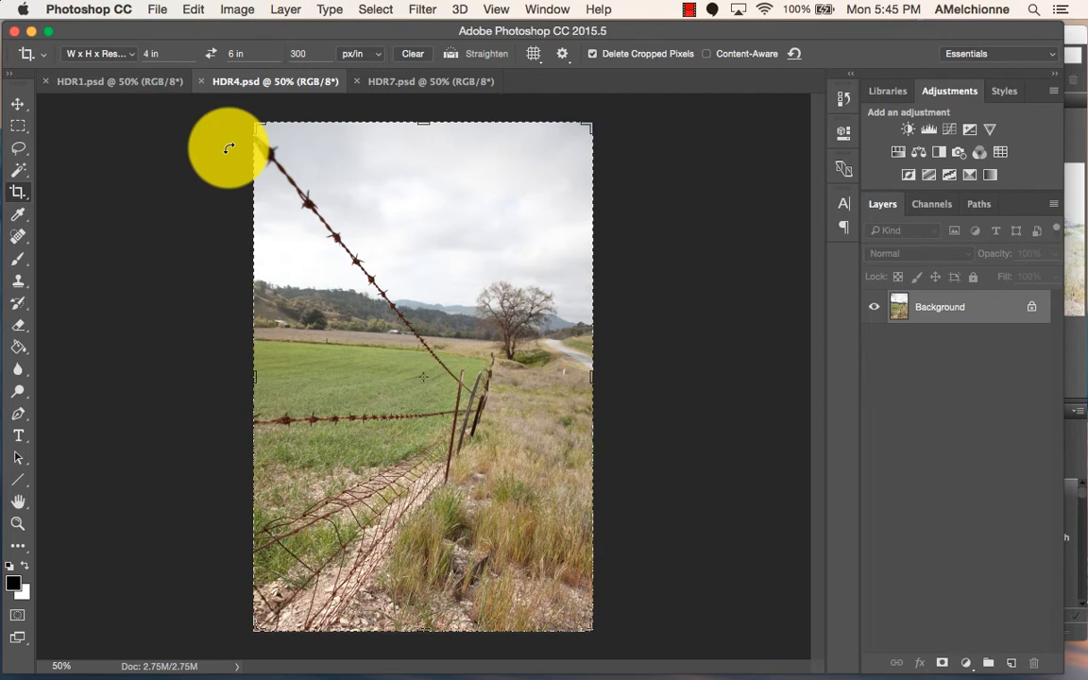
- Load the open files HDR1.psd, HDR4.psd and HDR7.psd into Merge to HDR Pro with automatic alignment of the source images
click(167, 10)
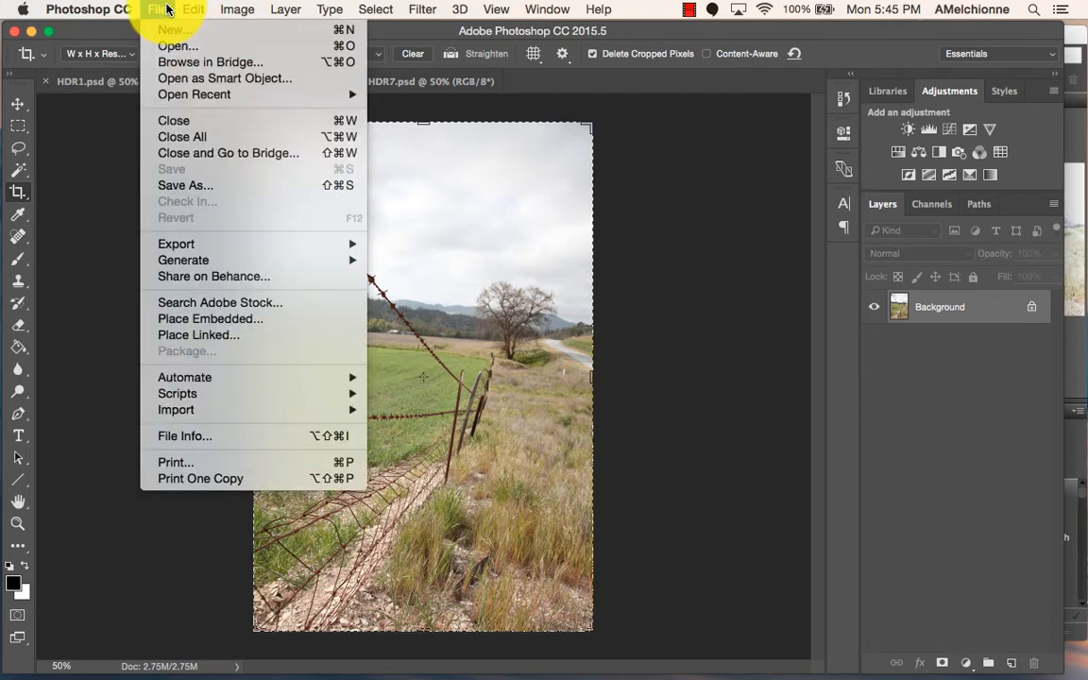
mouse_move(219, 377)
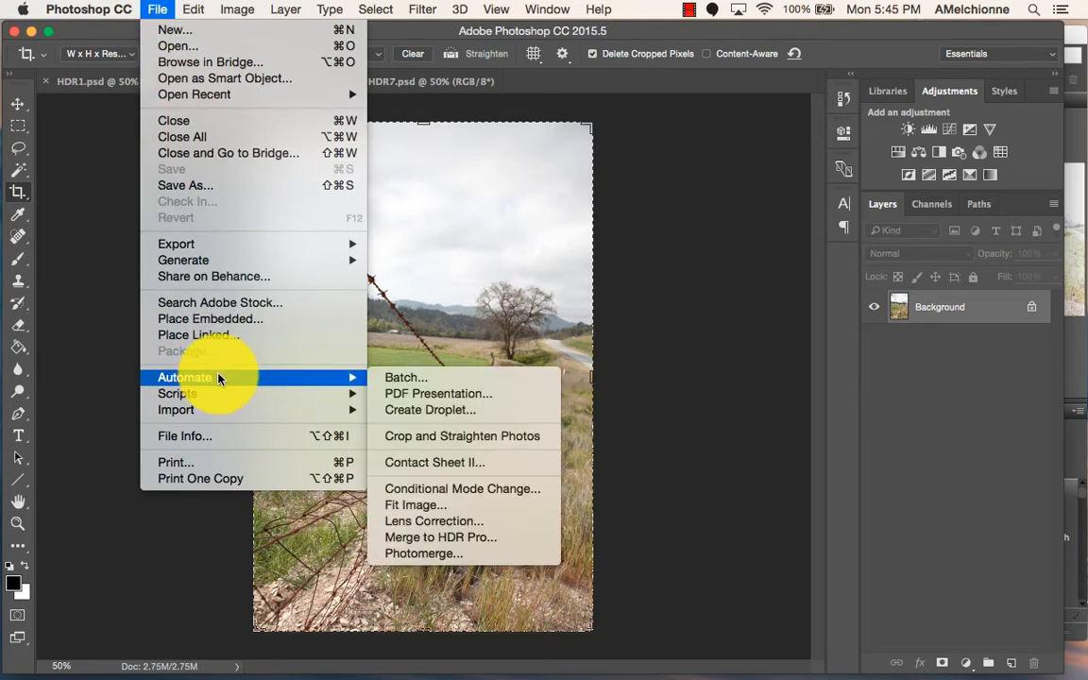
click(475, 539)
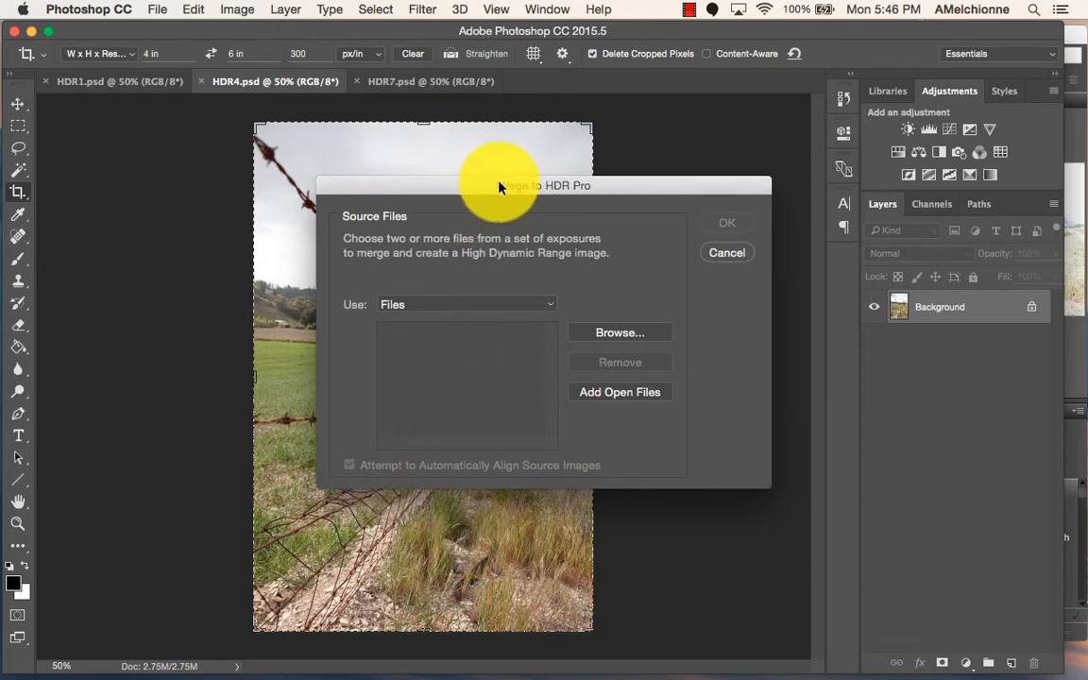
click(600, 394)
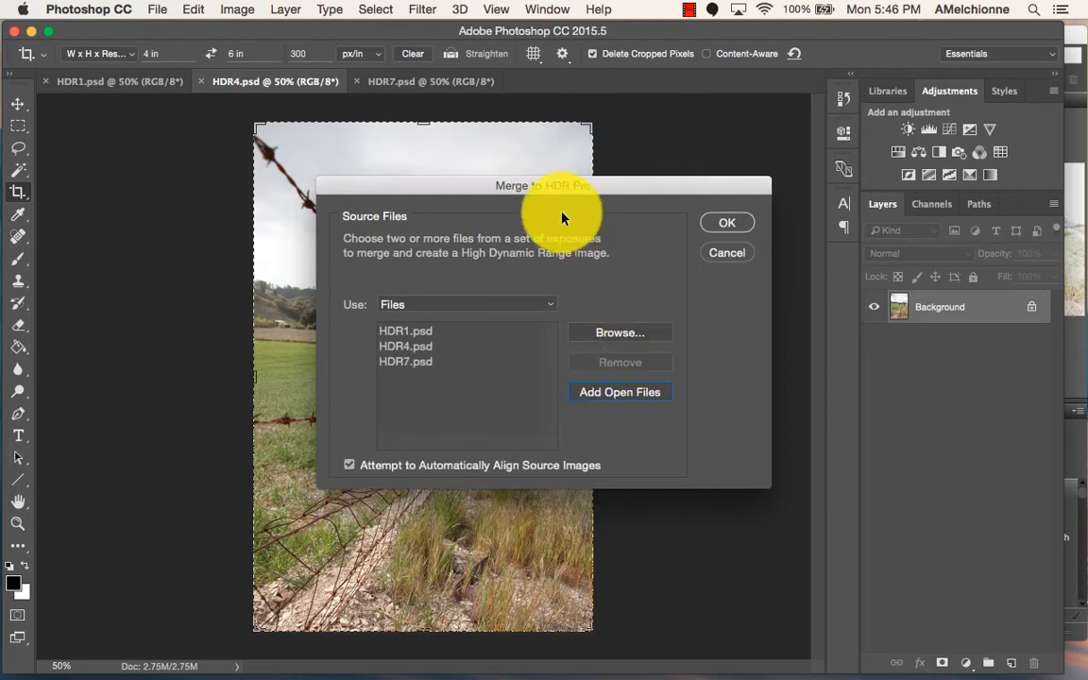
click(716, 227)
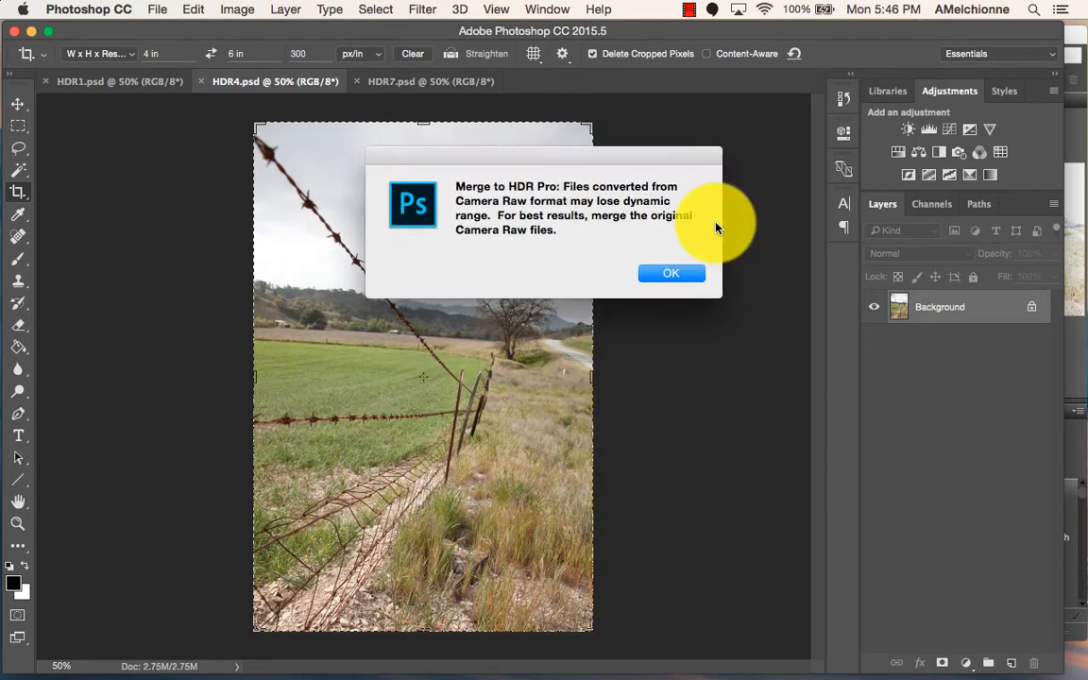
click(660, 278)
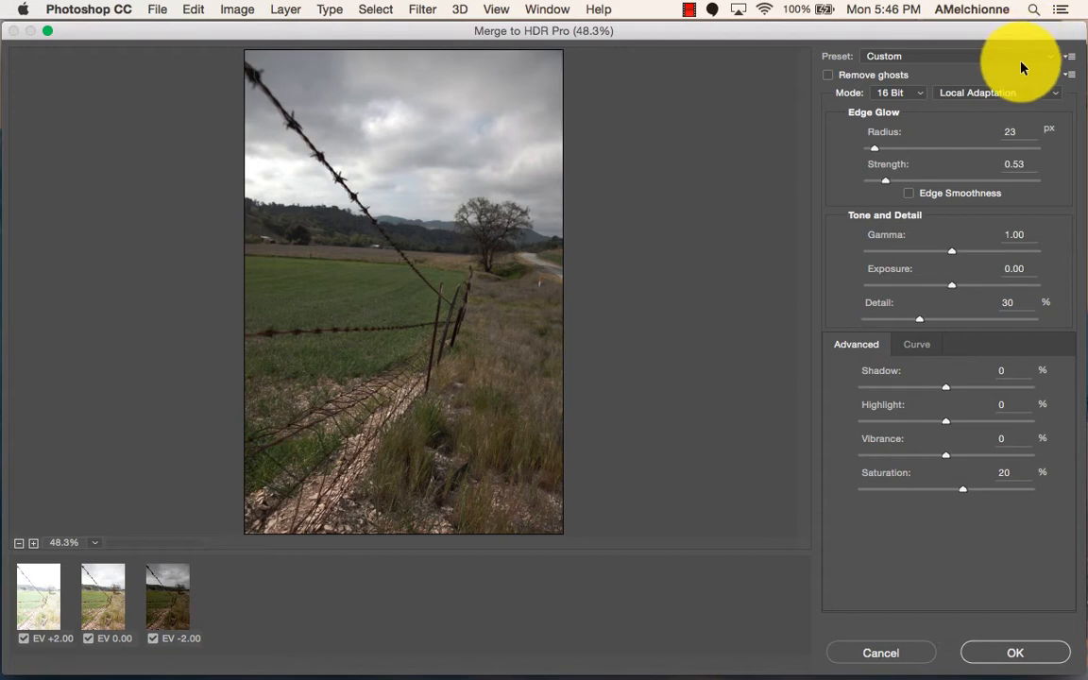
- Try the Photorealistic High Contrast and Surrealistic presets on the HDR merge
click(916, 57)
mouse_move(925, 7)
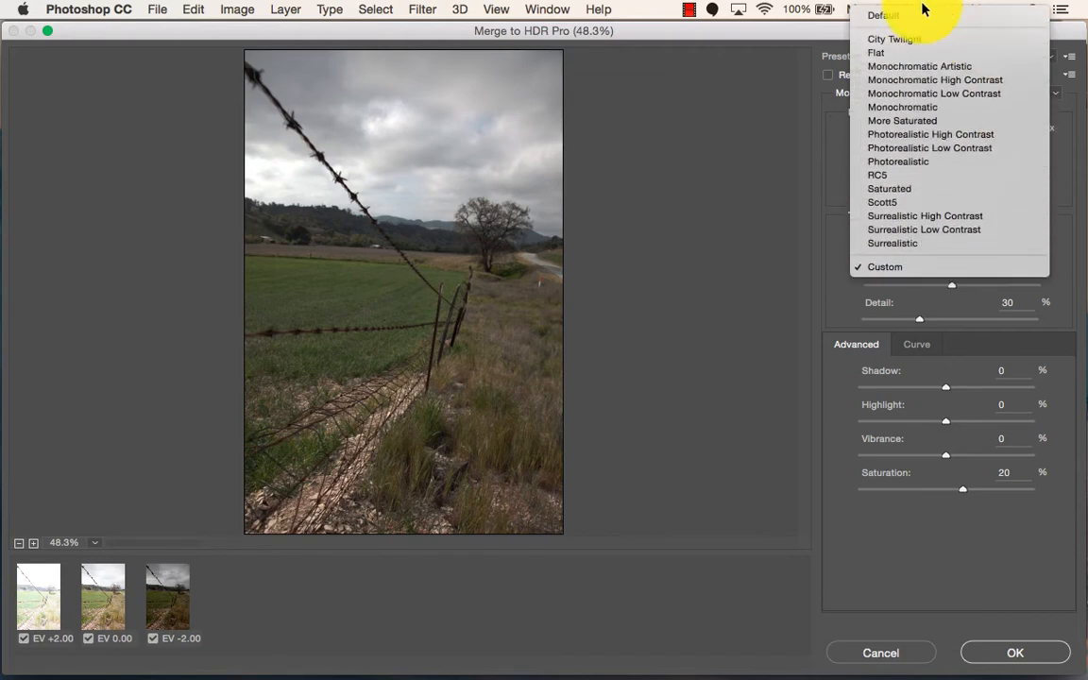
click(904, 135)
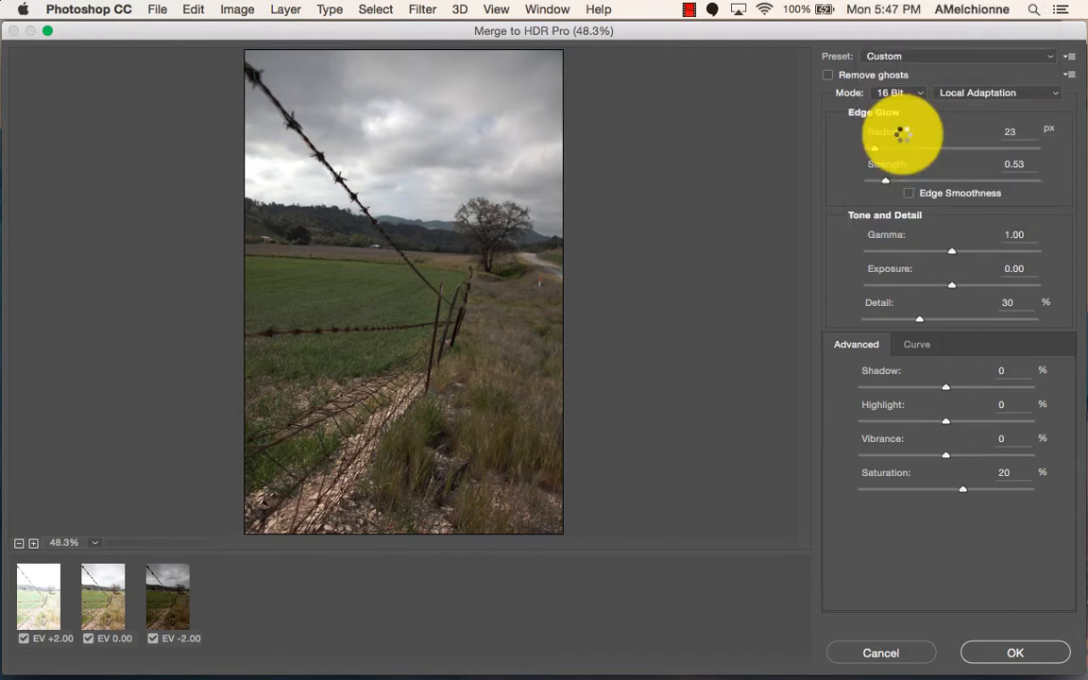
click(918, 55)
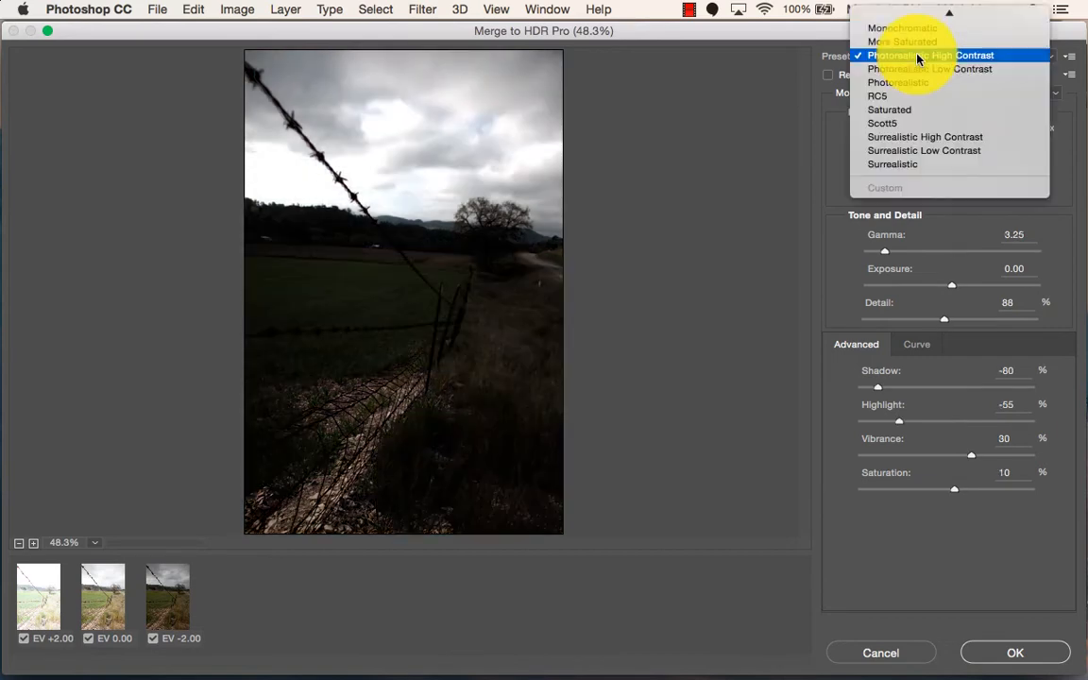
click(913, 157)
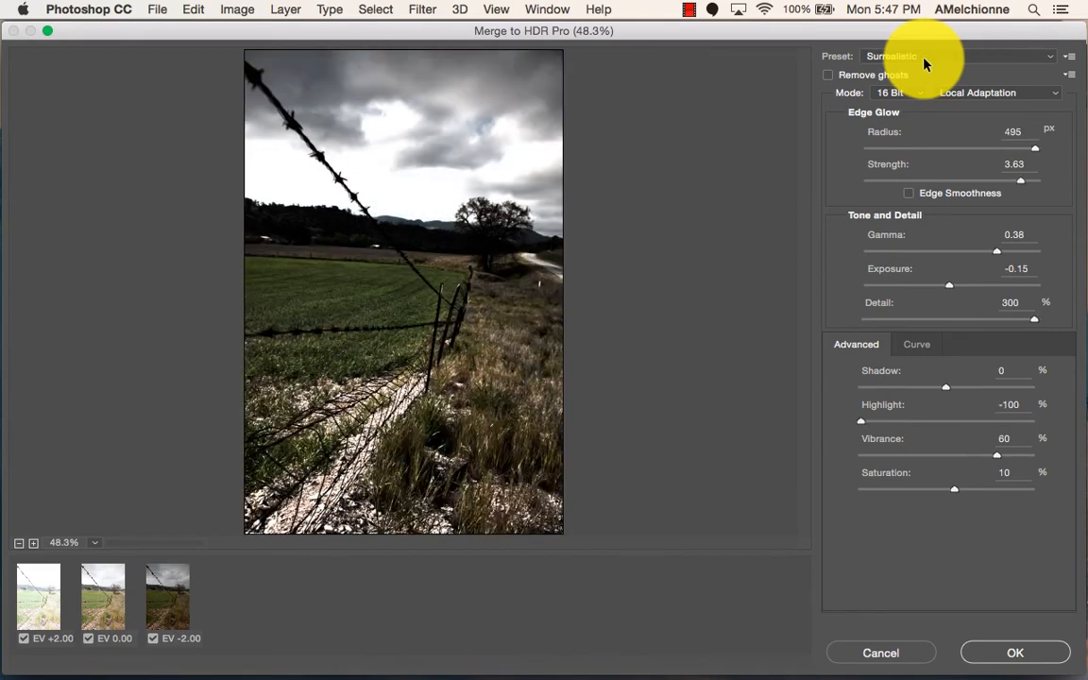
- Complete the HDR merge using the Scott5 preset with Vibrance raised to 73%
click(924, 63)
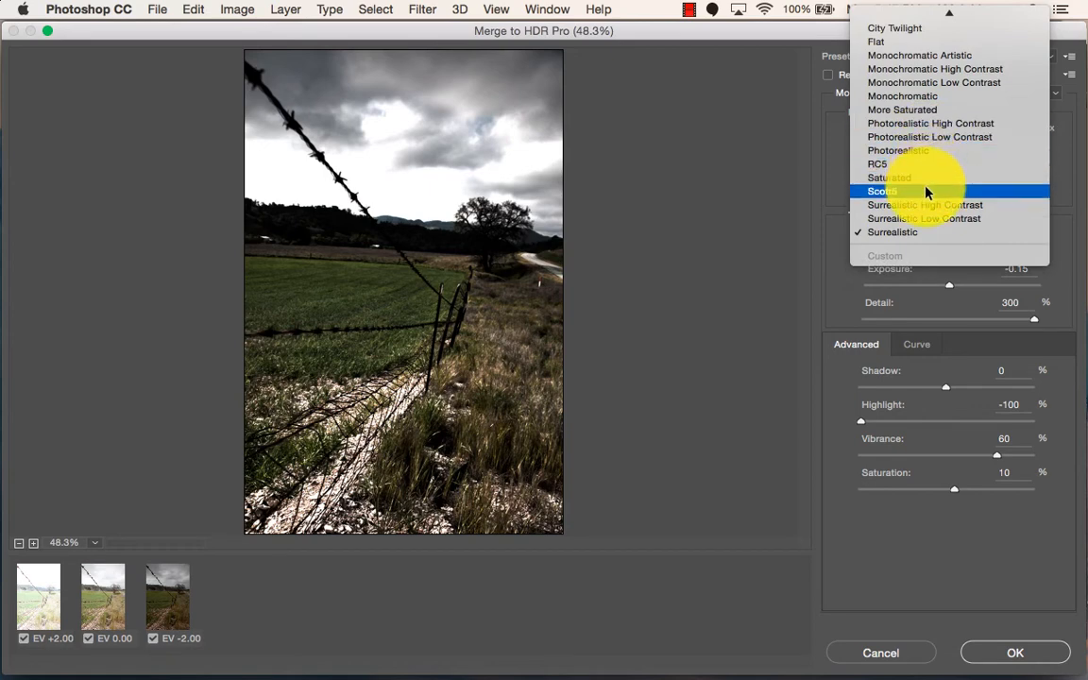
click(925, 193)
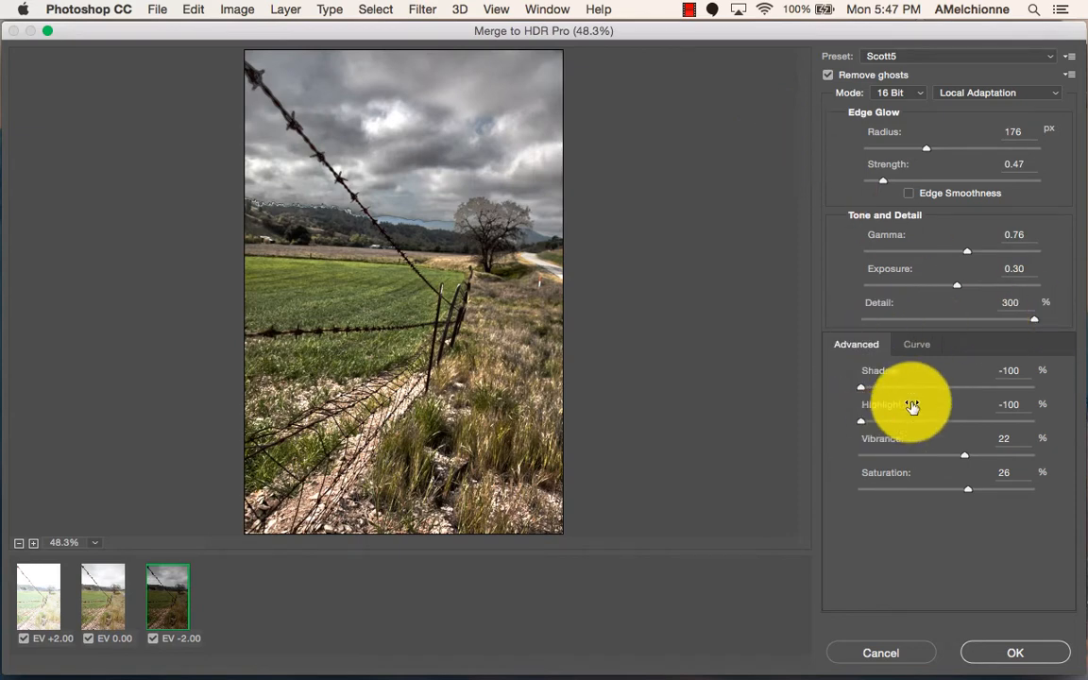
drag(973, 456, 1015, 459)
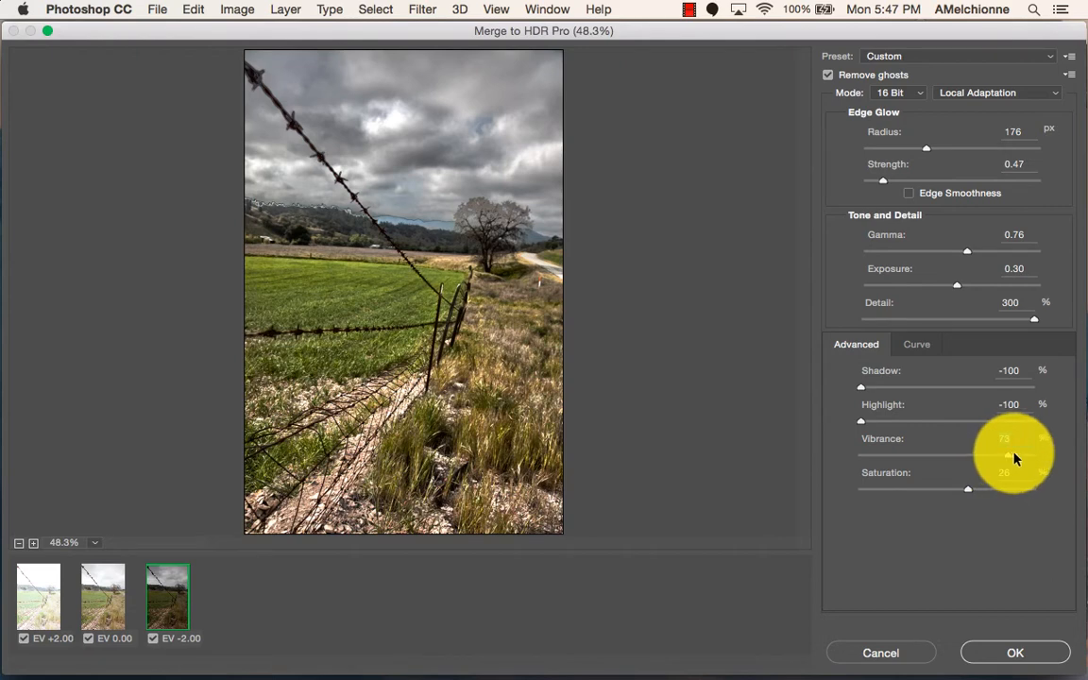
click(1002, 651)
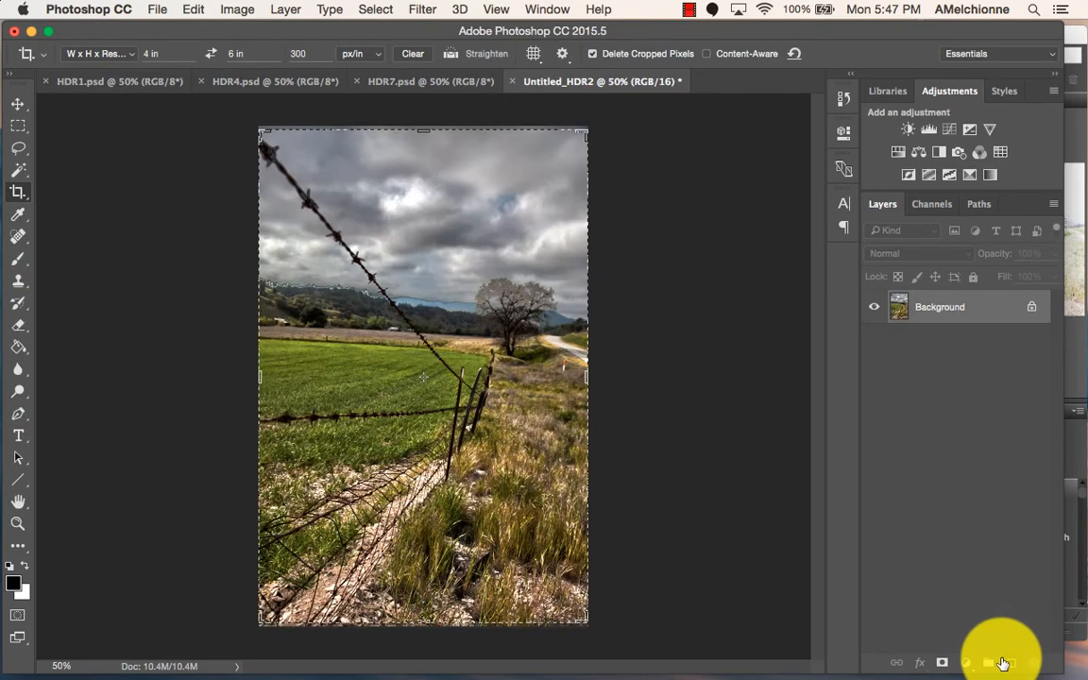
- Compare the merged HDR image with the HDR1, HDR4 and HDR7 source exposures
click(133, 85)
click(274, 81)
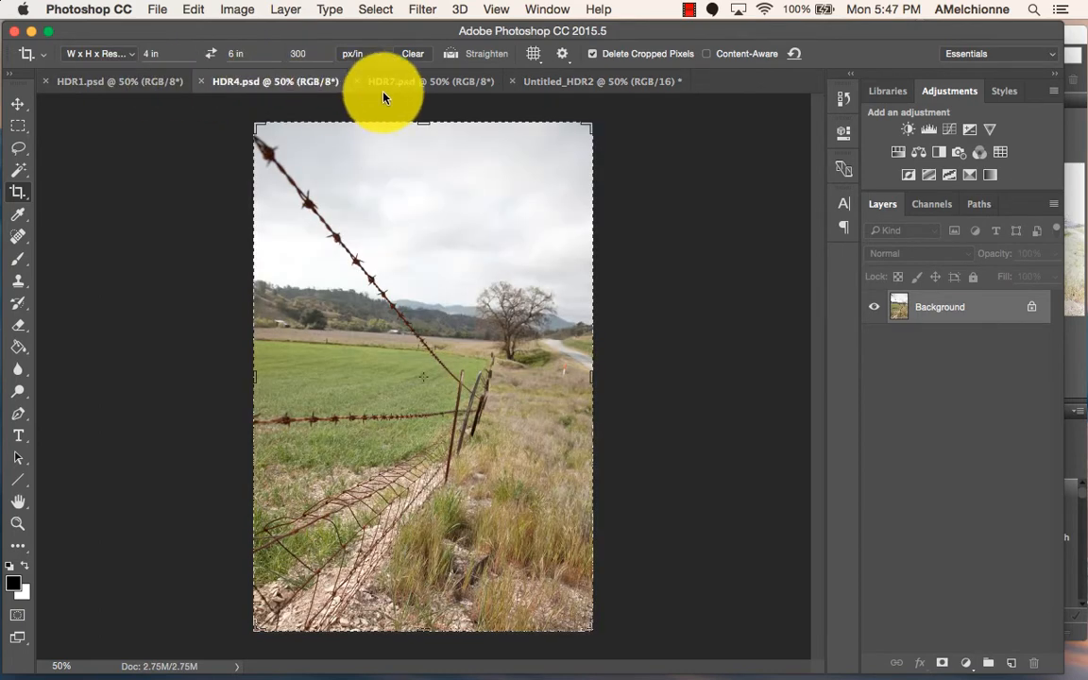
click(408, 83)
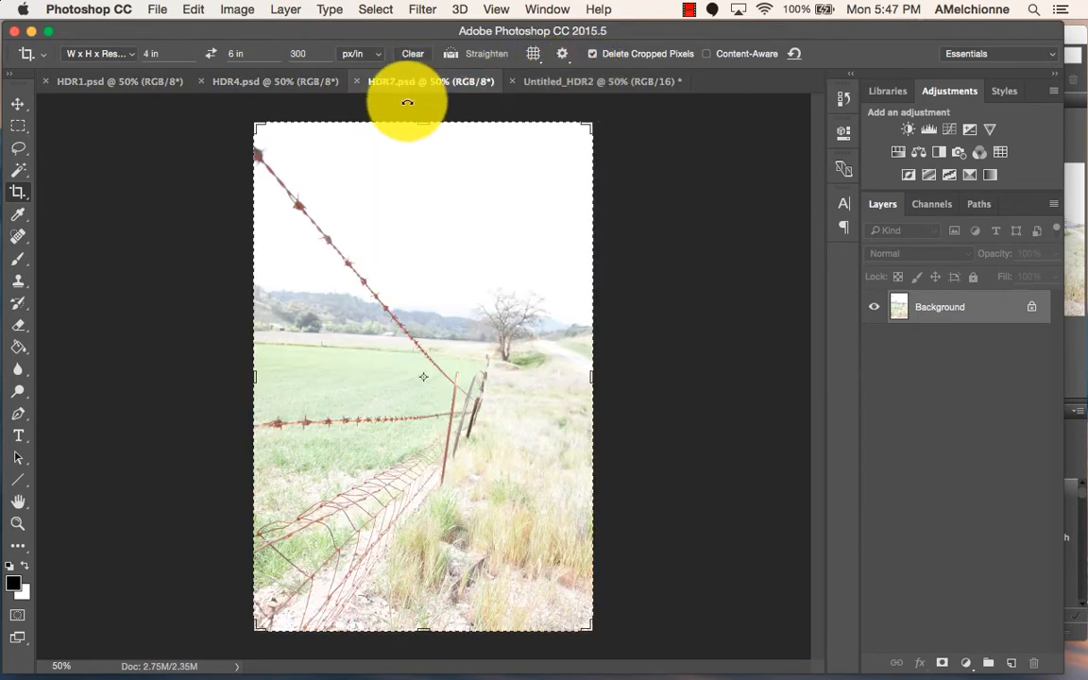
click(578, 82)
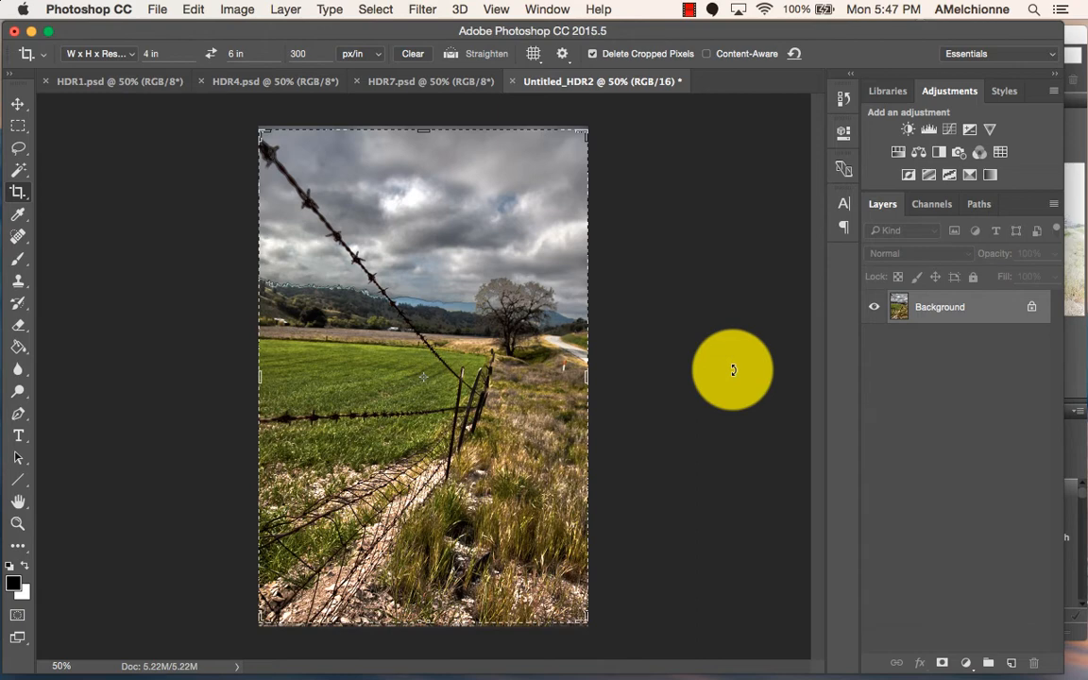
click(687, 11)
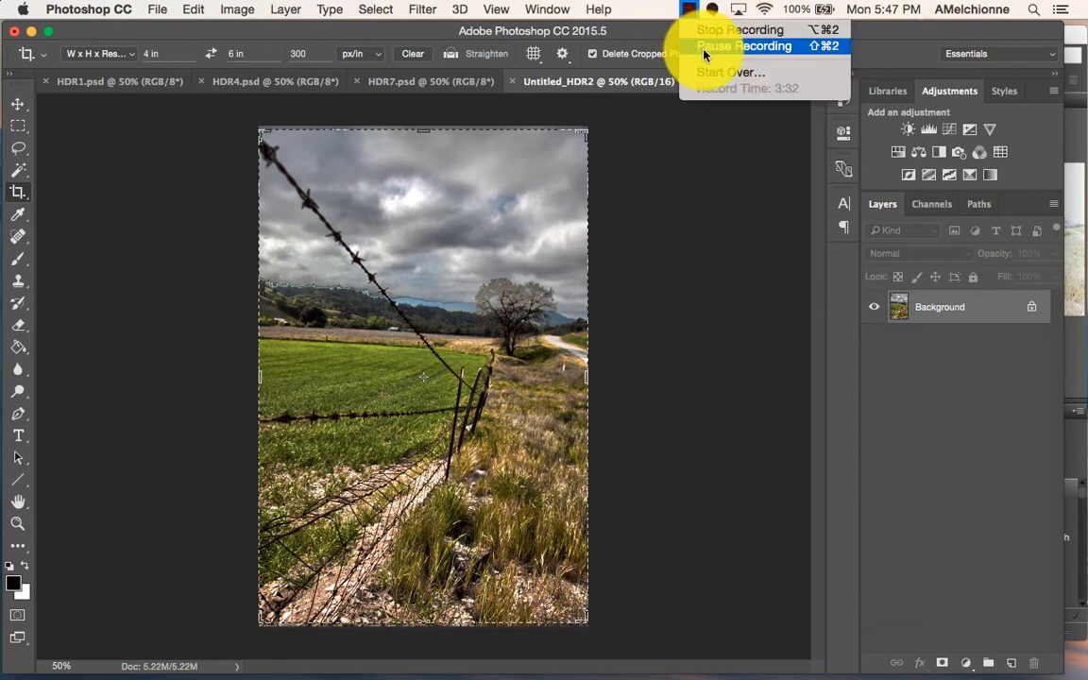
click(705, 46)
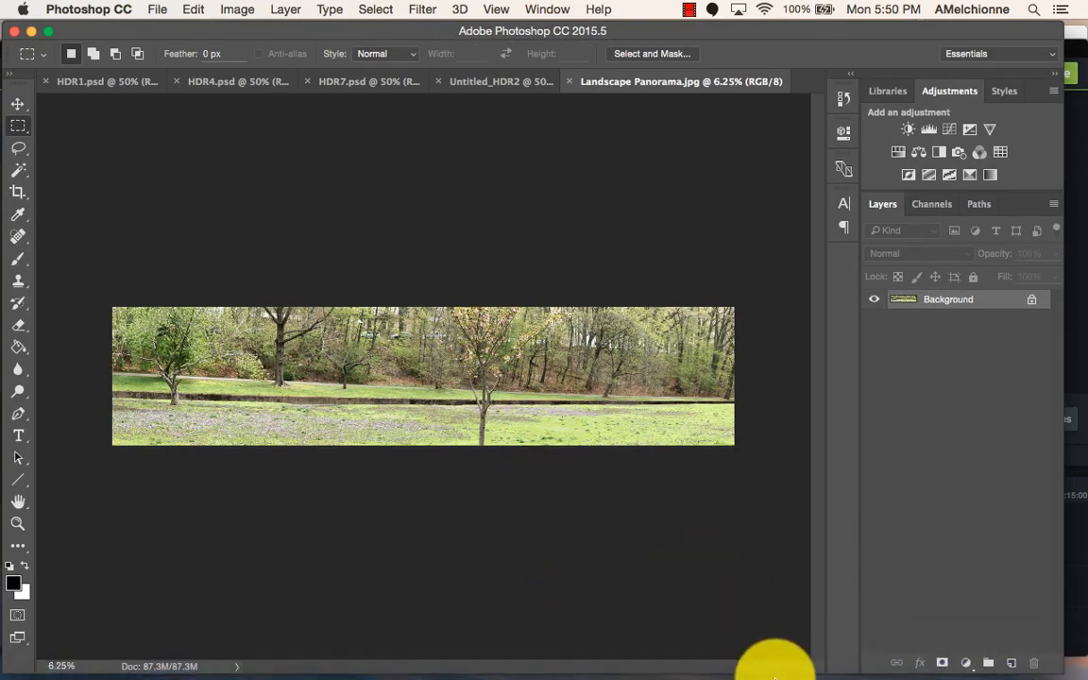
- Switch to Camtasia and dismiss its export-finished notice
click(756, 656)
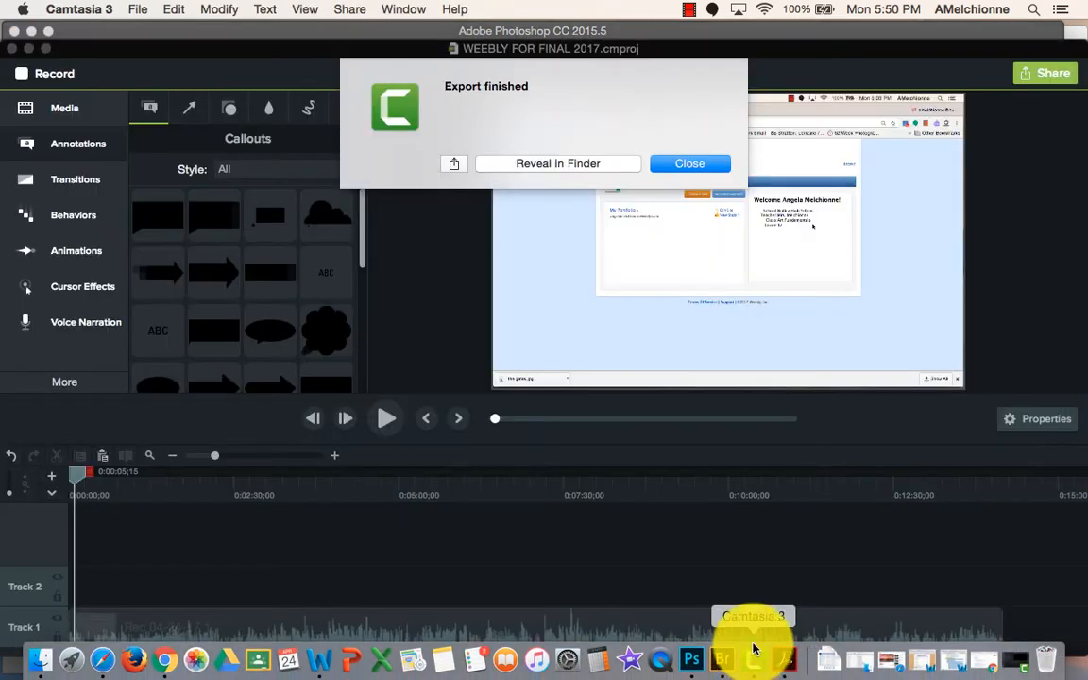
click(677, 166)
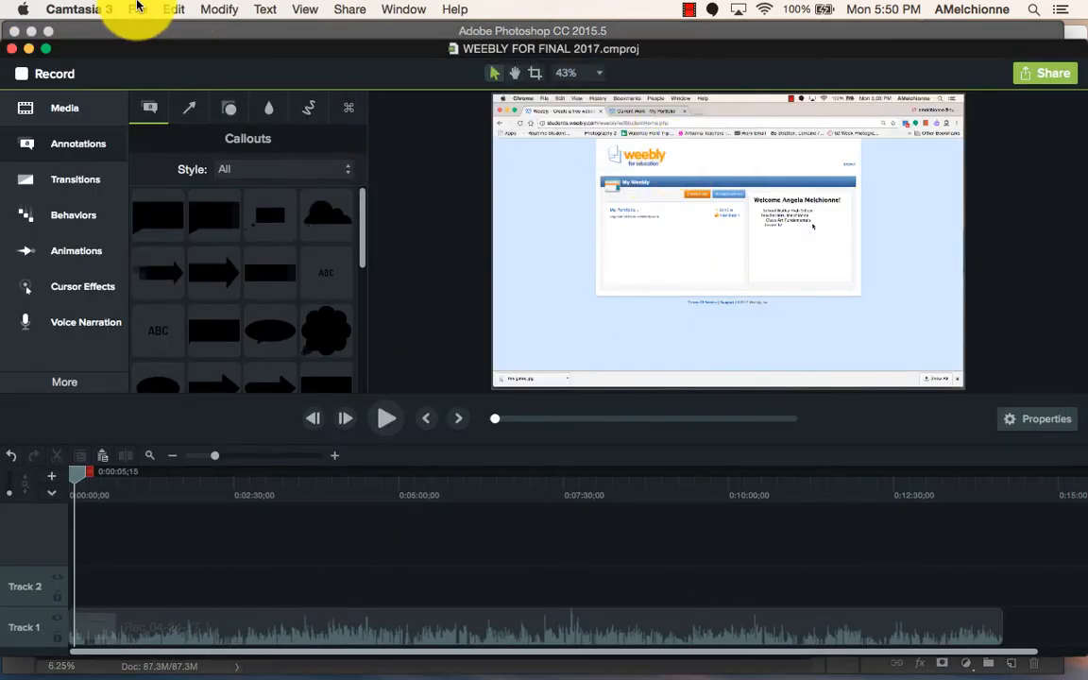
- Minimize the Camtasia project and switch back to the Landscape Panorama image in Photoshop
click(29, 47)
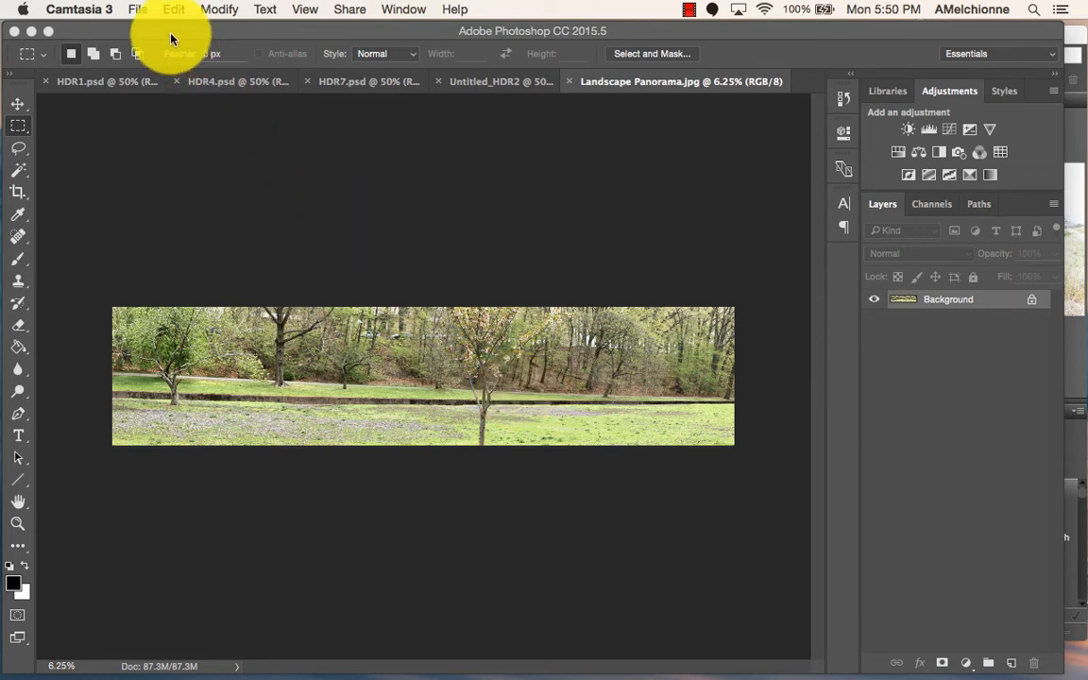
click(211, 38)
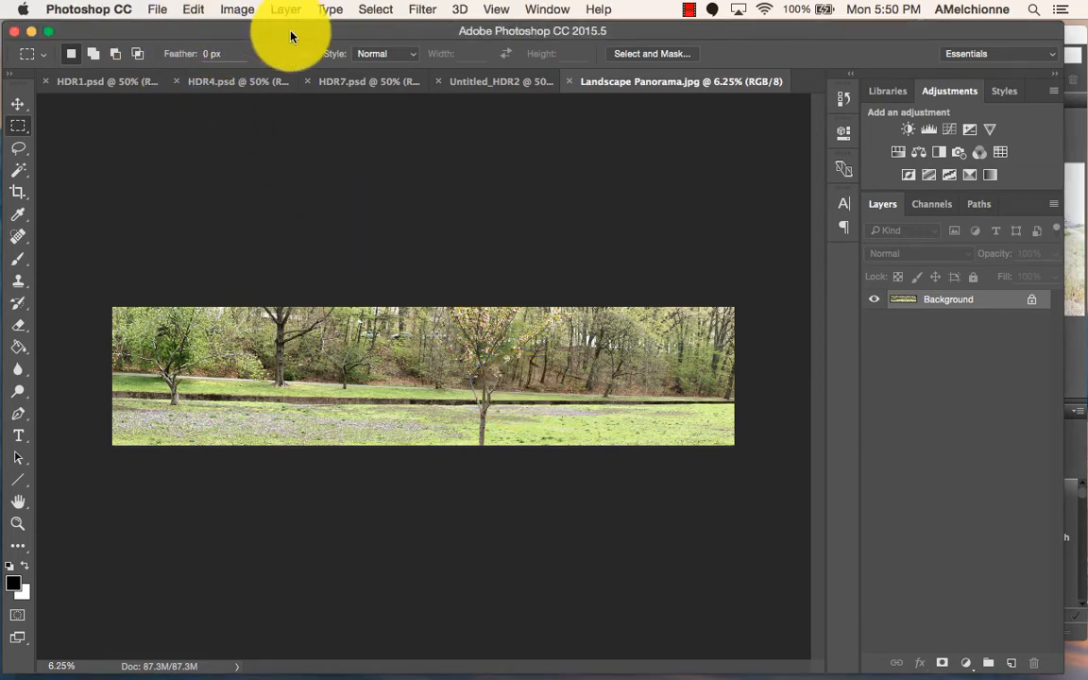
click(241, 10)
mouse_move(255, 58)
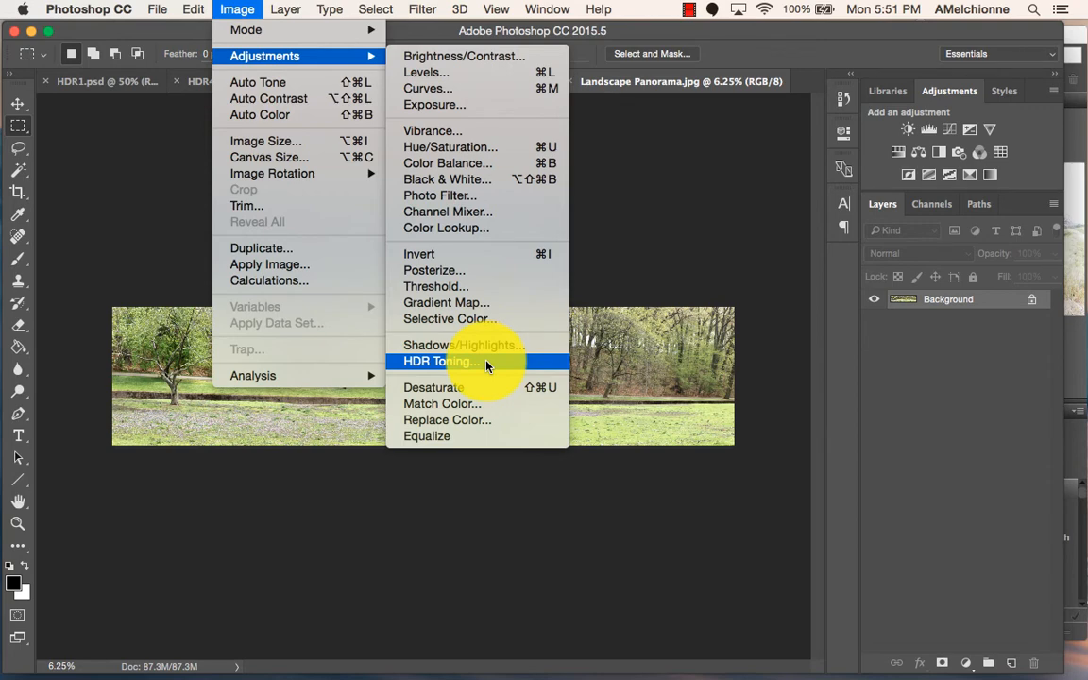
click(623, 263)
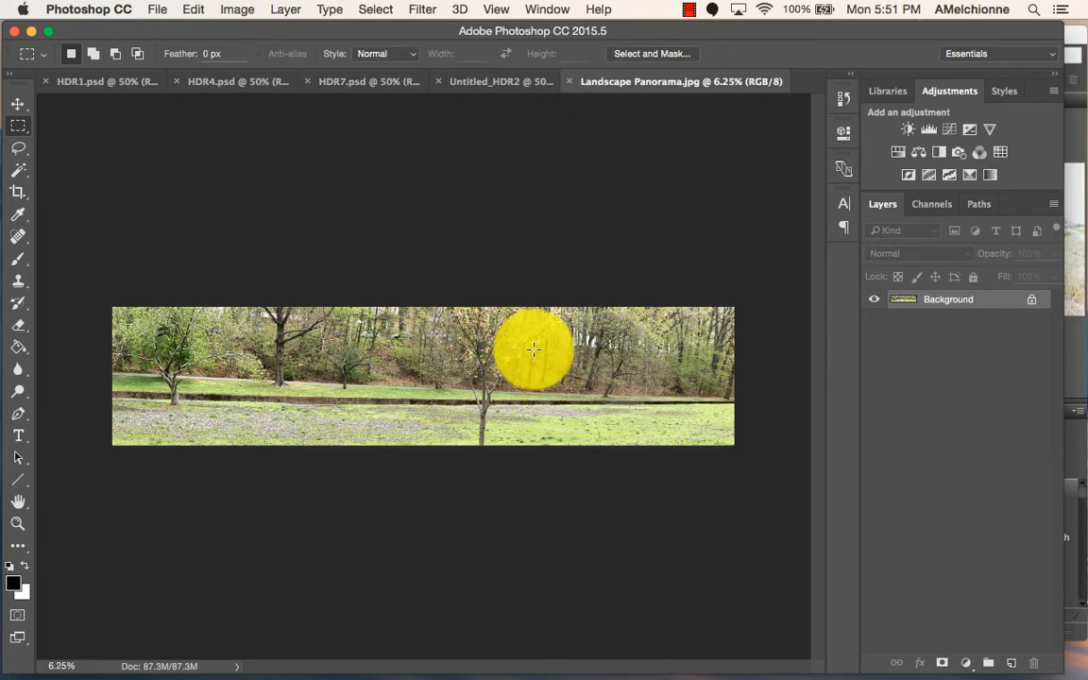
- Save the panorama in Documents as a Photoshop-format file named Landscape Panorama HDR
click(158, 12)
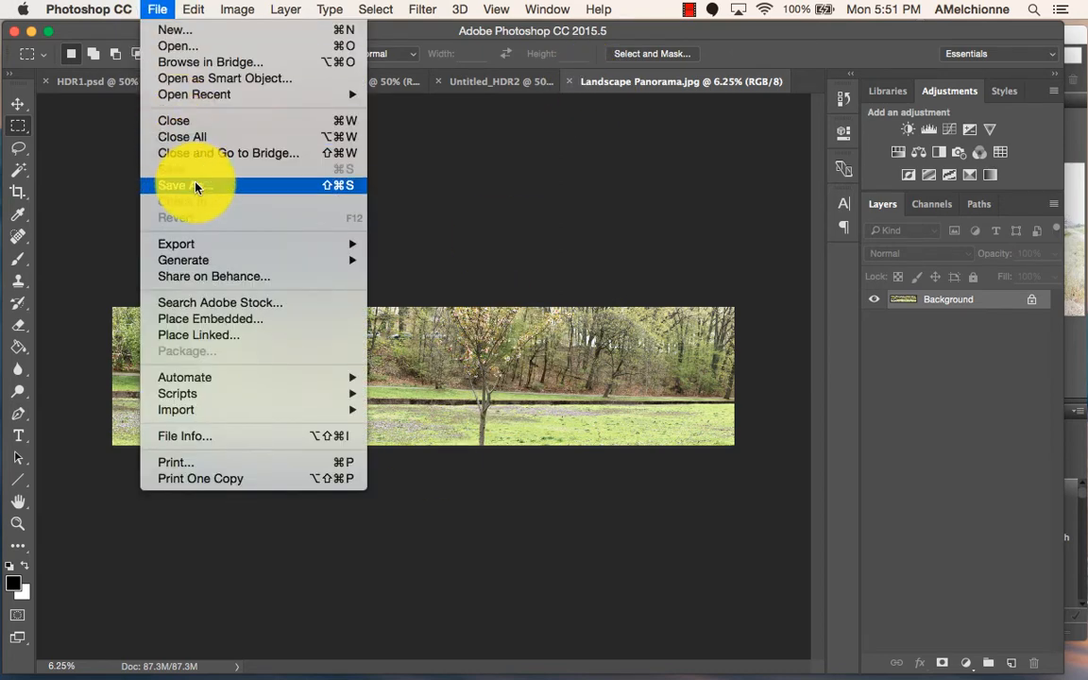
click(196, 182)
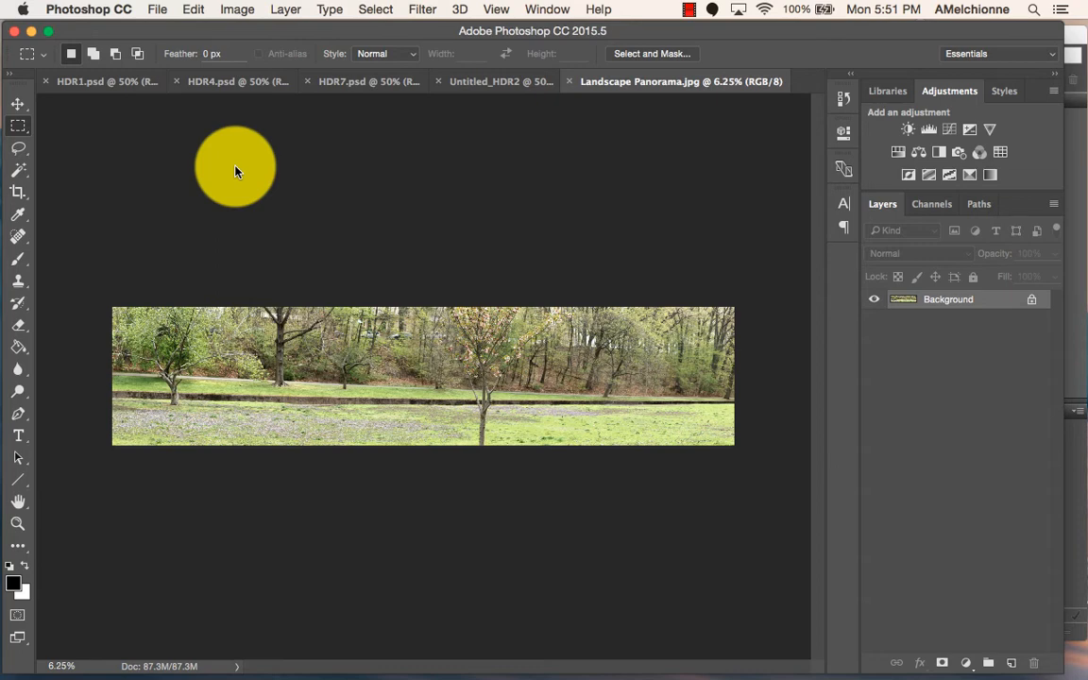
key(super+shift+s)
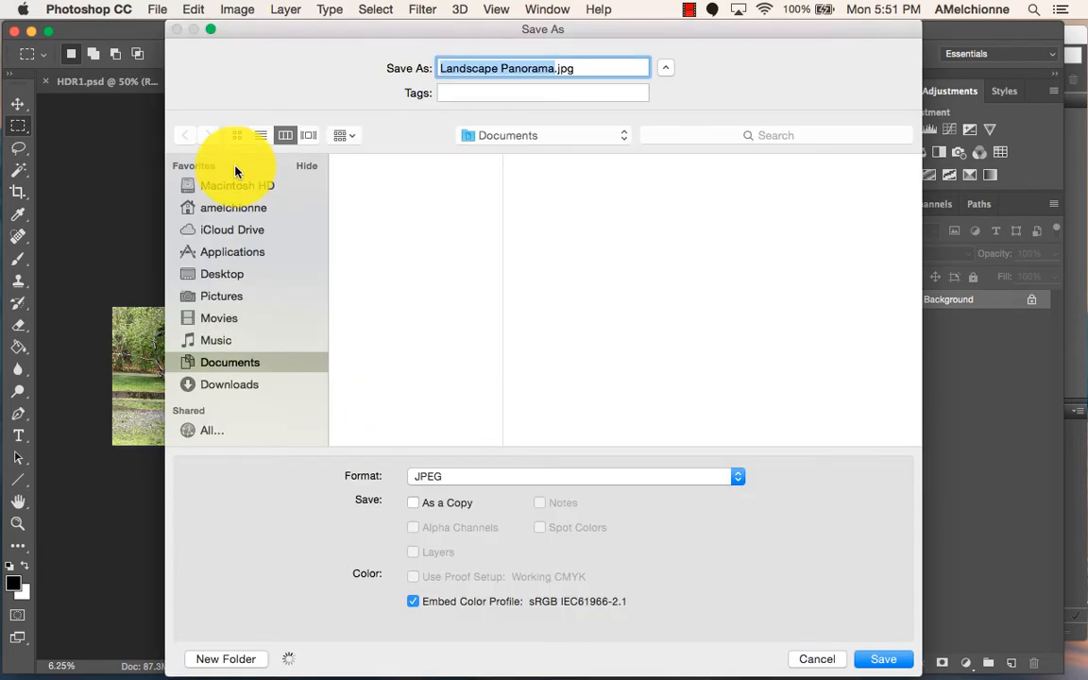
click(555, 68)
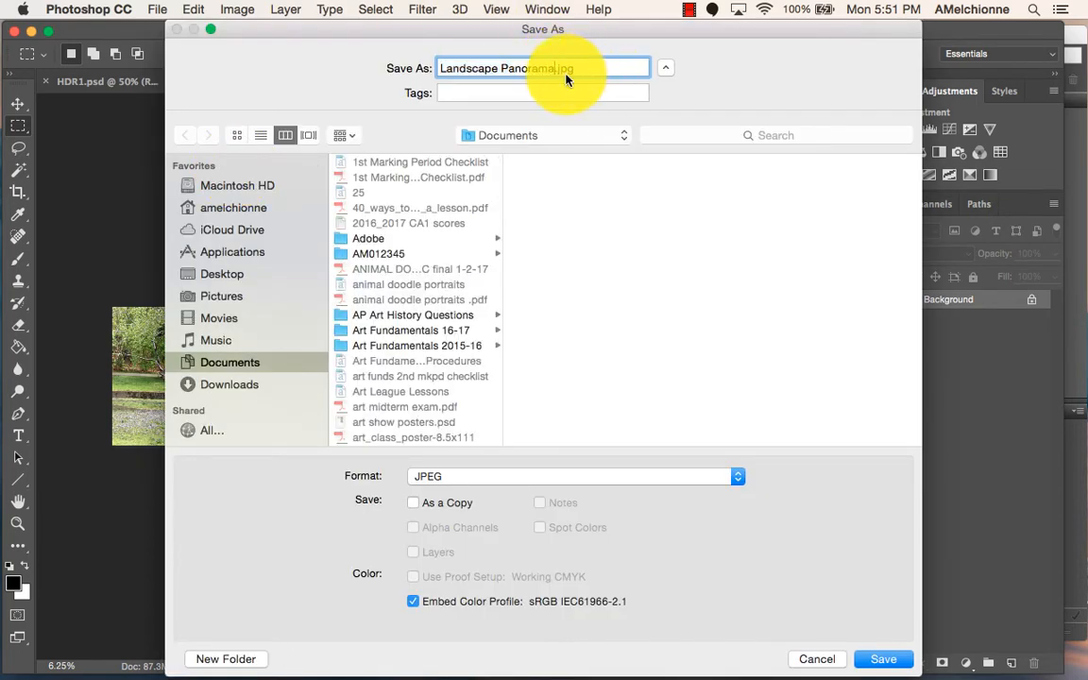
text(HDR)
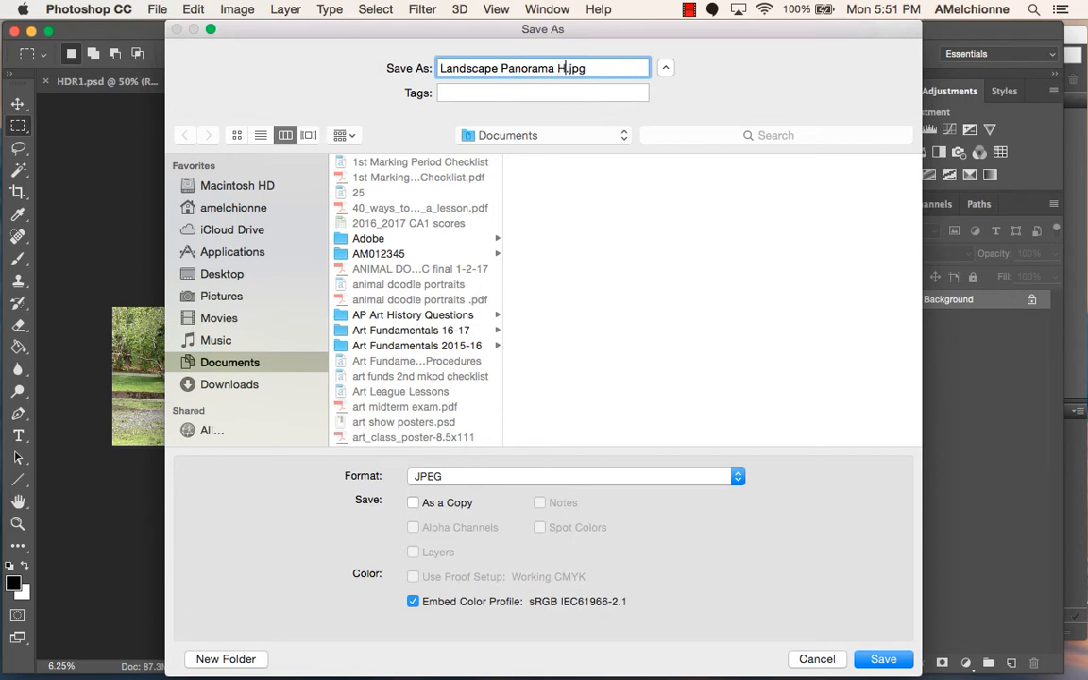
click(520, 477)
click(503, 376)
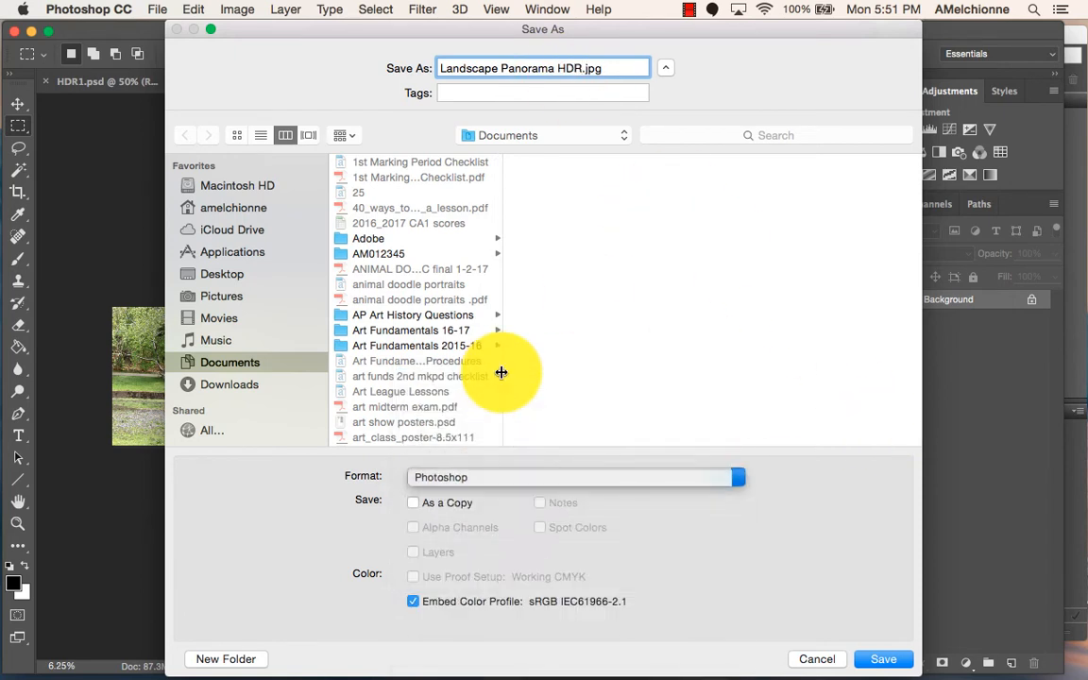
click(886, 658)
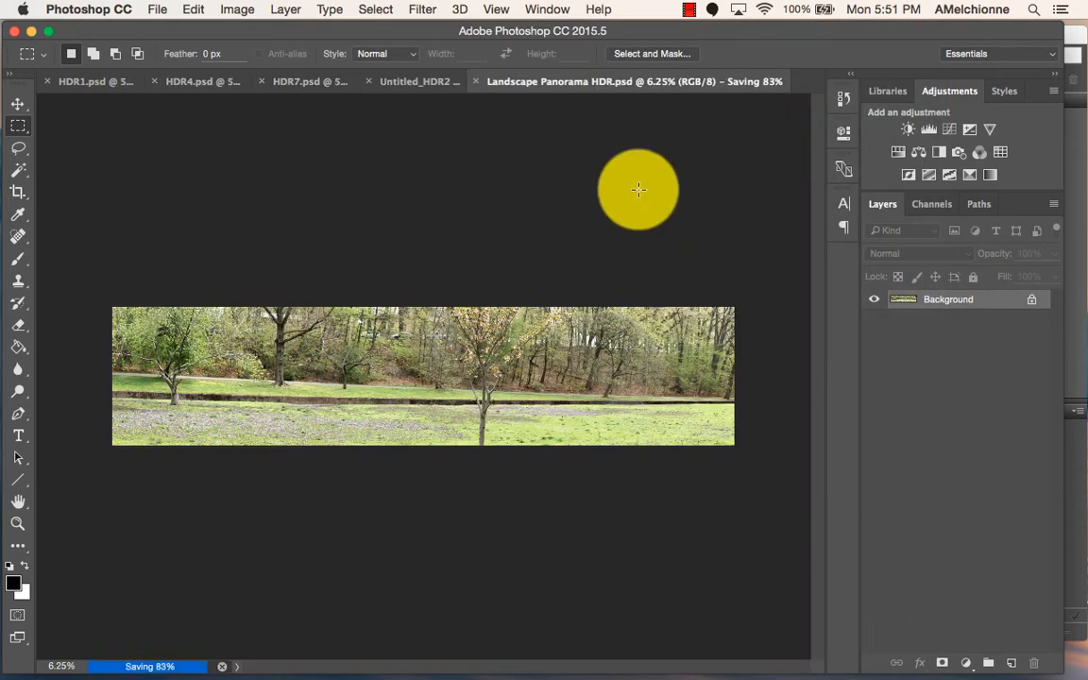
- Start HDR Toning on the panorama, with its settings clear of the image and the whole image fitted to the view
click(235, 8)
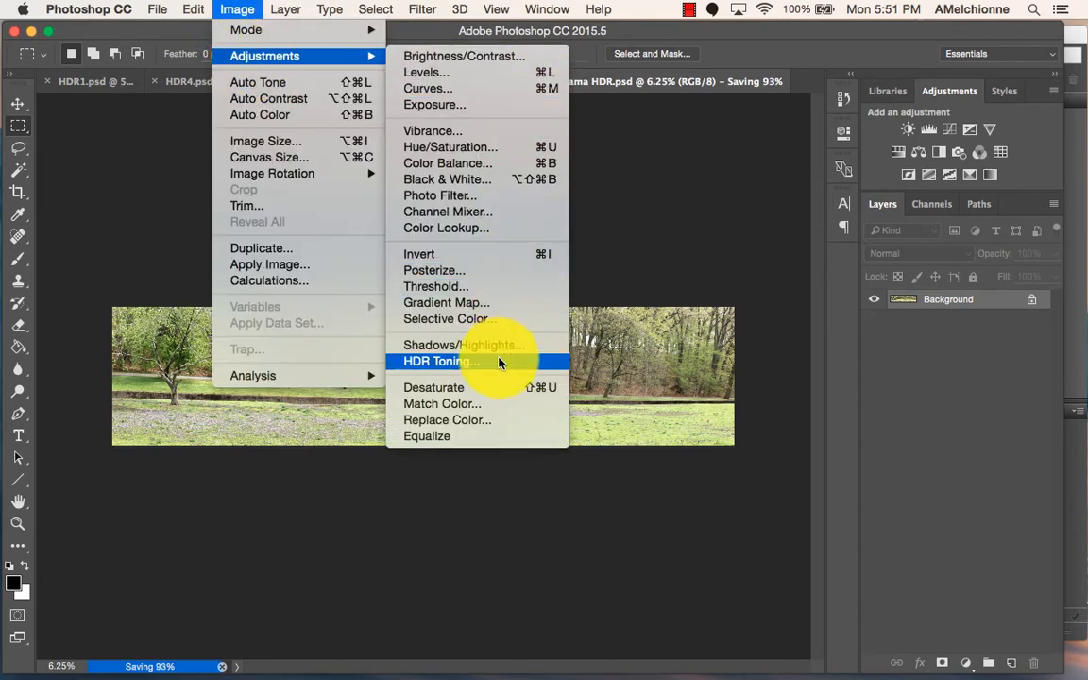
click(495, 365)
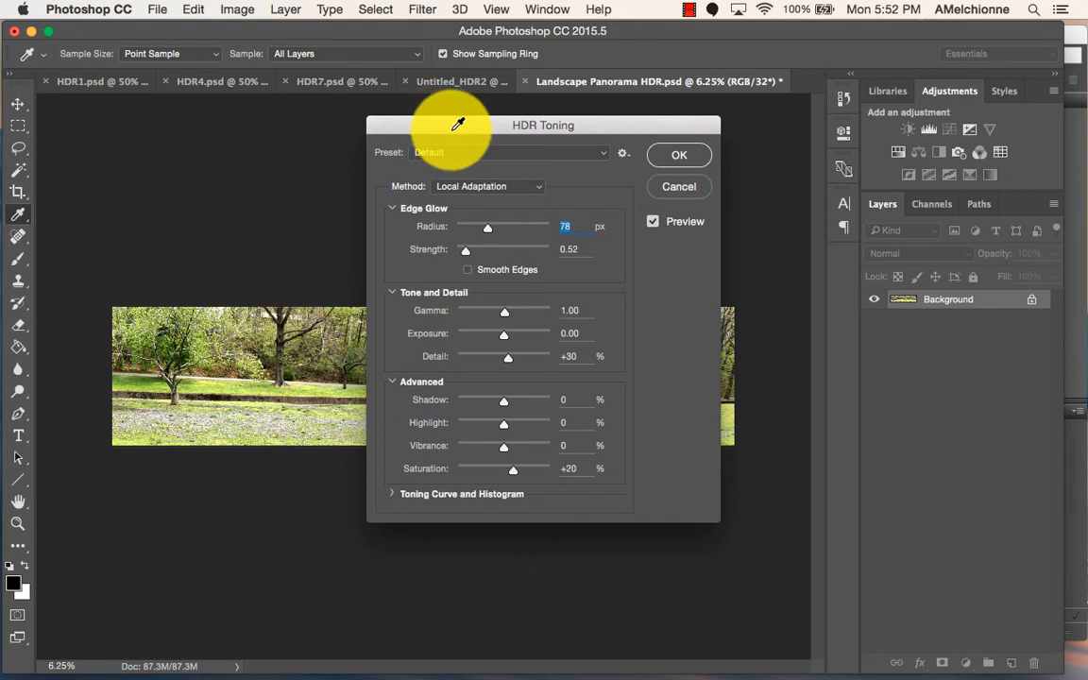
drag(458, 125, 785, 132)
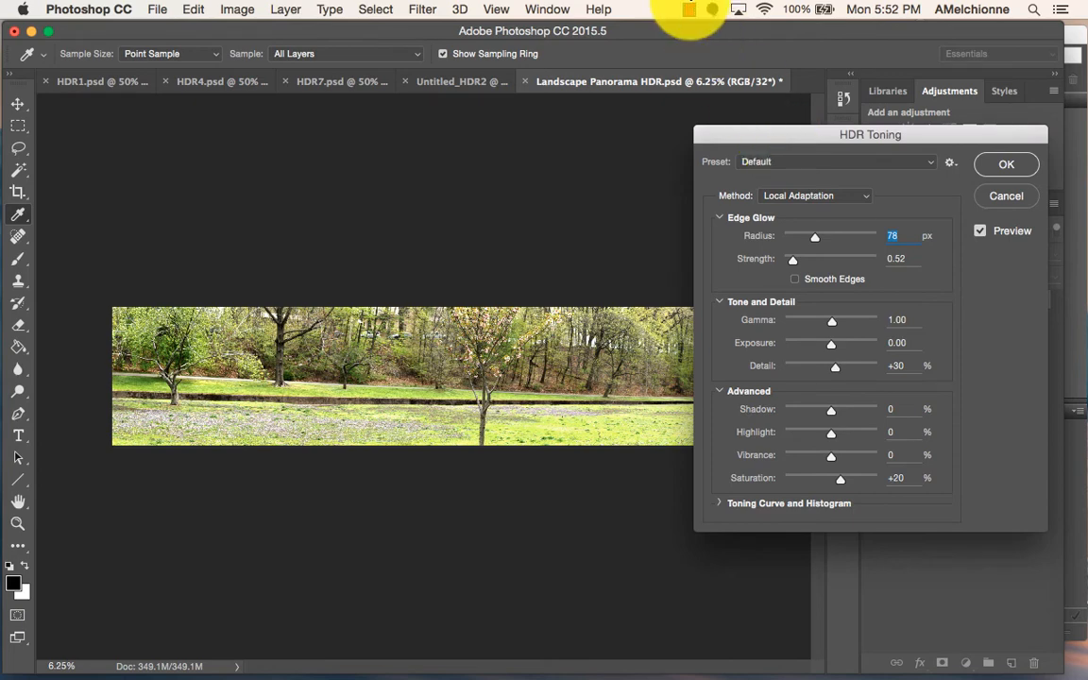
key(super+0)
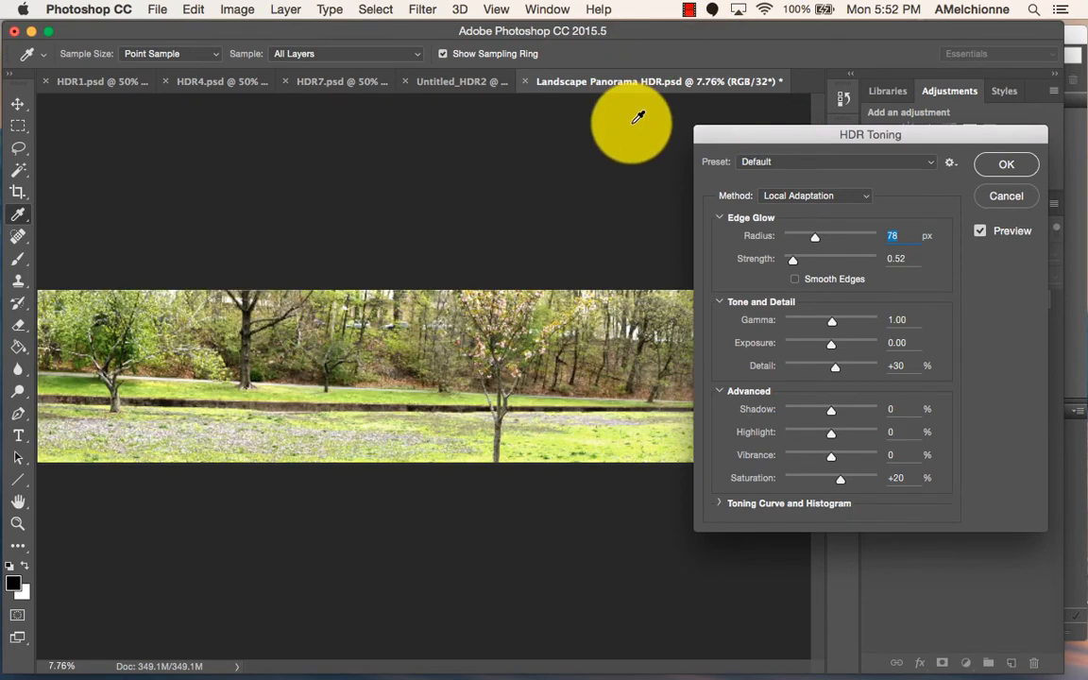
click(922, 164)
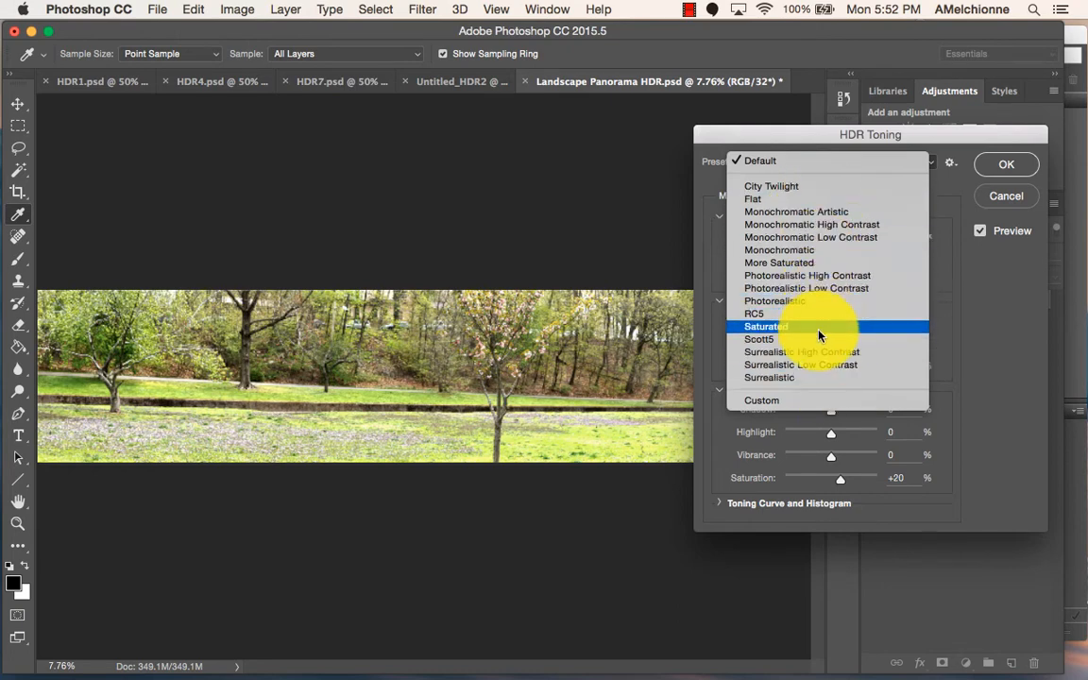
click(970, 310)
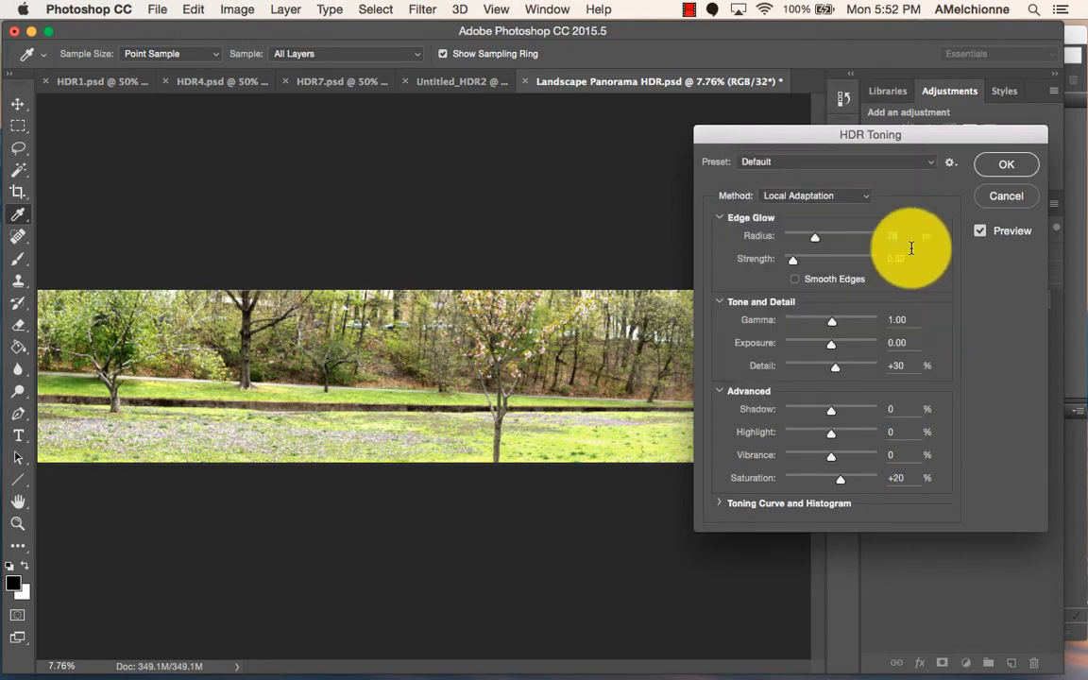
click(845, 200)
click(899, 197)
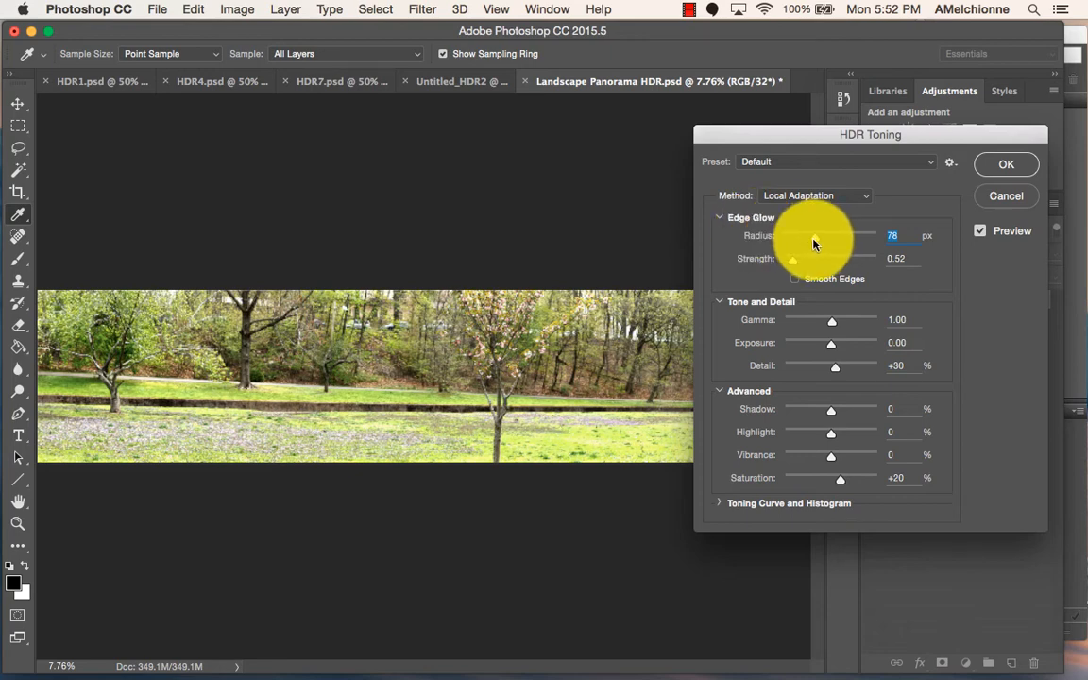
- Try an Edge Glow radius of 37 px and a strength of 0.14 on the panorama
mouse_move(814, 243)
mouse_down()
mouse_move(879, 243)
mouse_move(801, 242)
mouse_up()
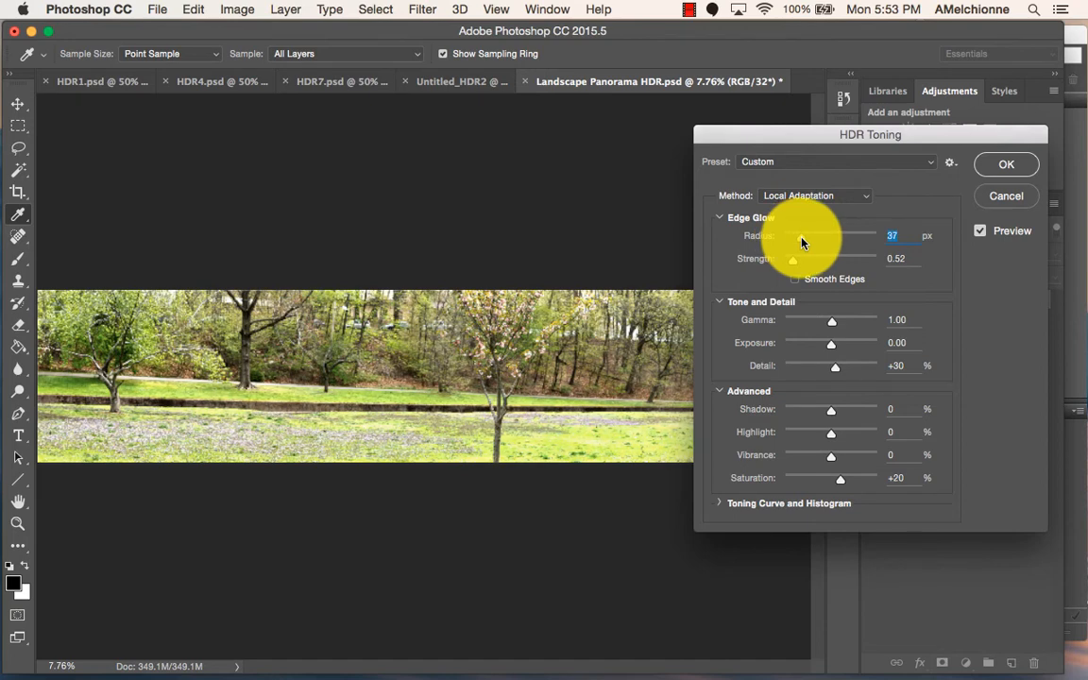
mouse_move(689, 31)
mouse_down()
mouse_move(745, 32)
mouse_move(686, 33)
mouse_up()
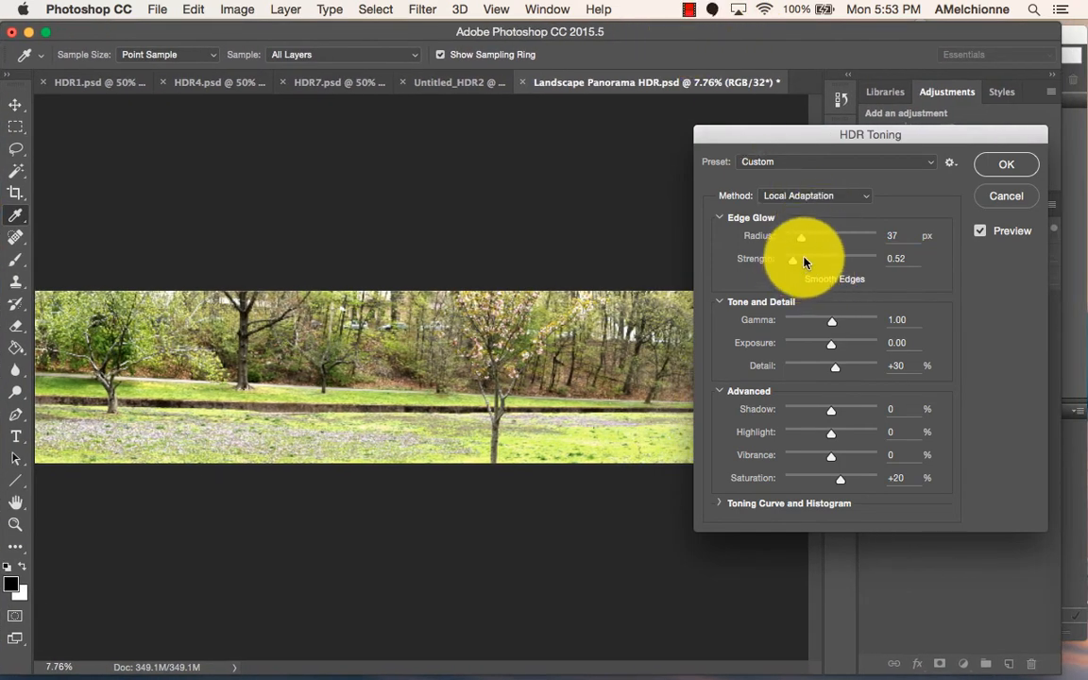
mouse_move(793, 260)
mouse_down()
mouse_move(848, 259)
mouse_move(783, 265)
mouse_up()
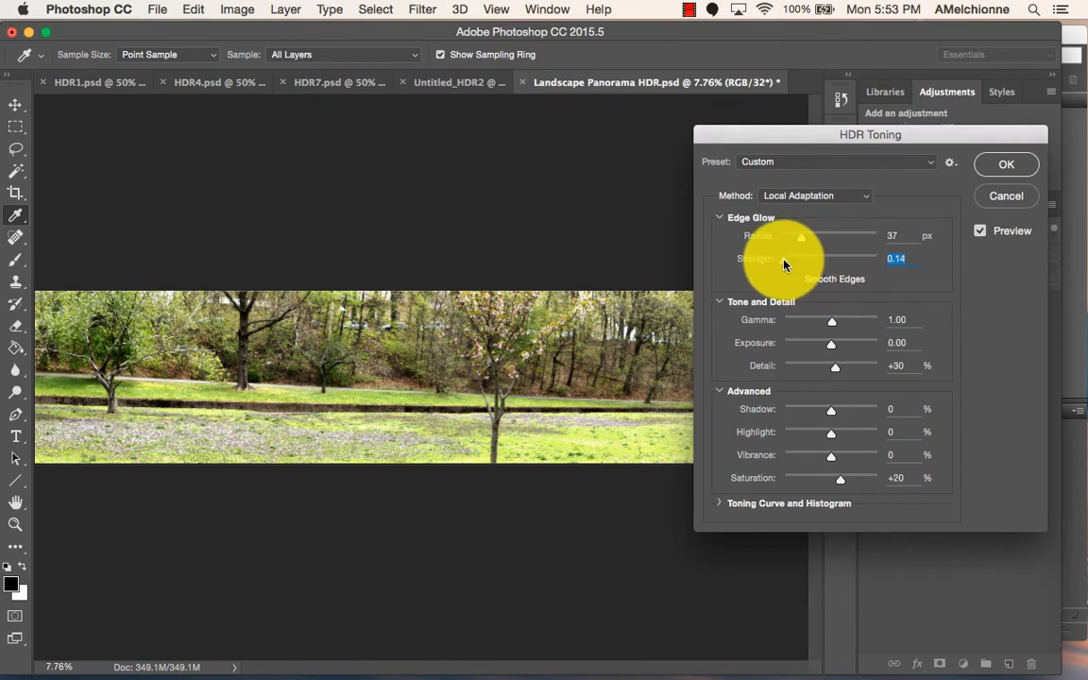
- Apply the Scott5 preset to the panorama's HDR toning
click(825, 163)
click(828, 168)
click(828, 168)
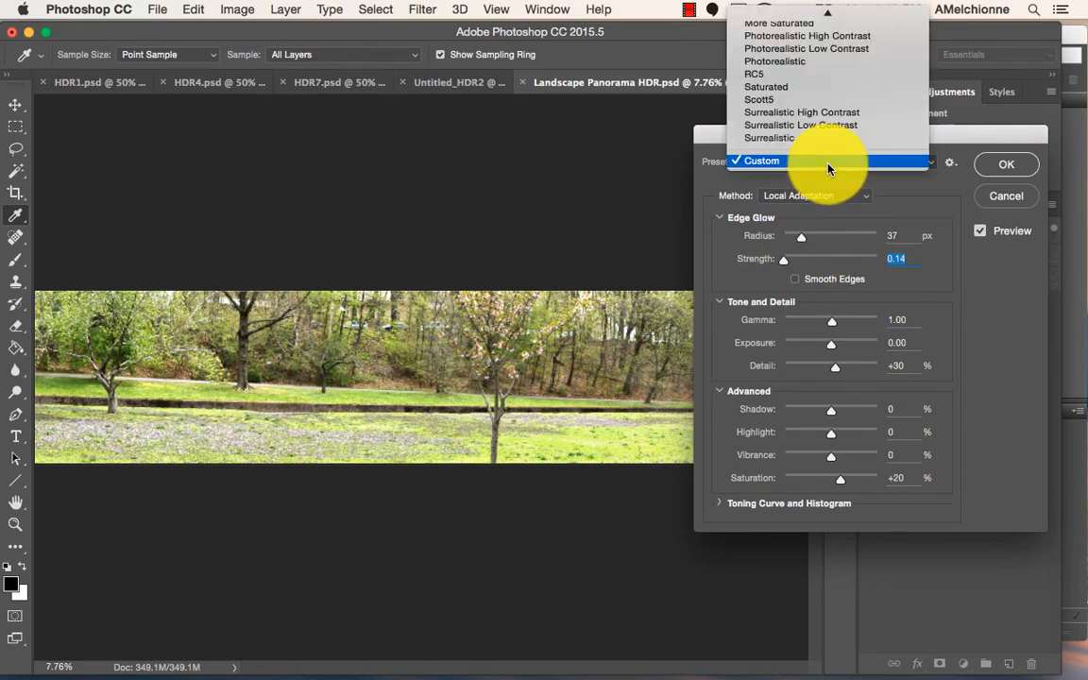
click(816, 100)
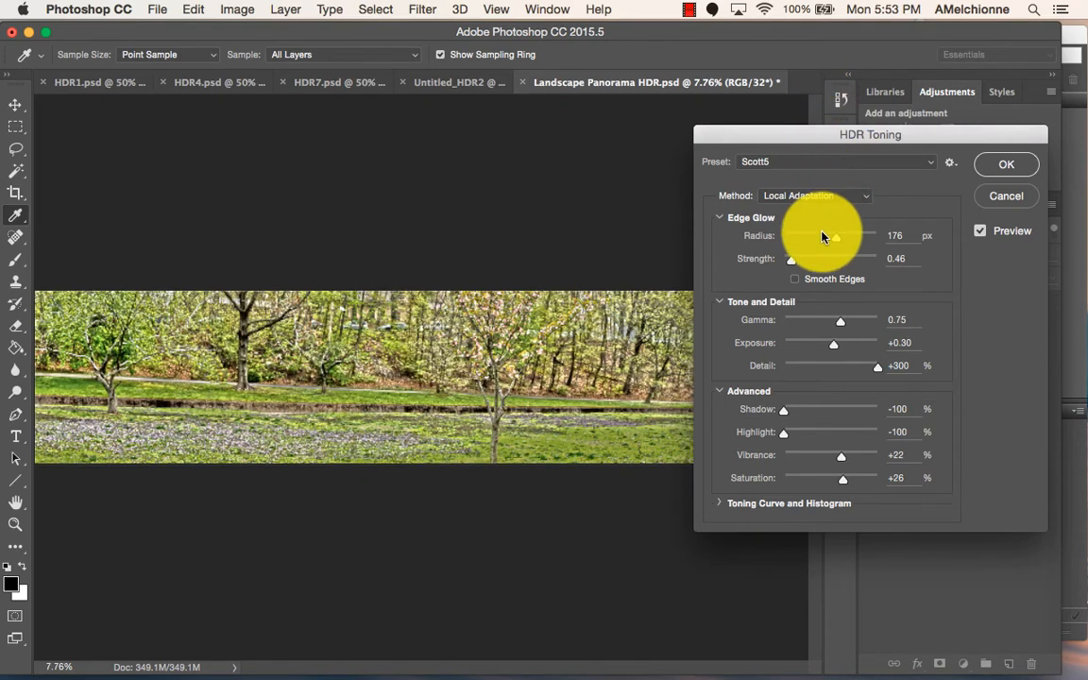
- Set Edge Glow to radius 195 px and strength 0.80 with smooth edges, plus Gamma 0.44, Exposure +0.86 and Detail +176%
mouse_move(836, 242)
mouse_down()
mouse_move(877, 237)
mouse_move(796, 240)
mouse_move(841, 241)
mouse_up()
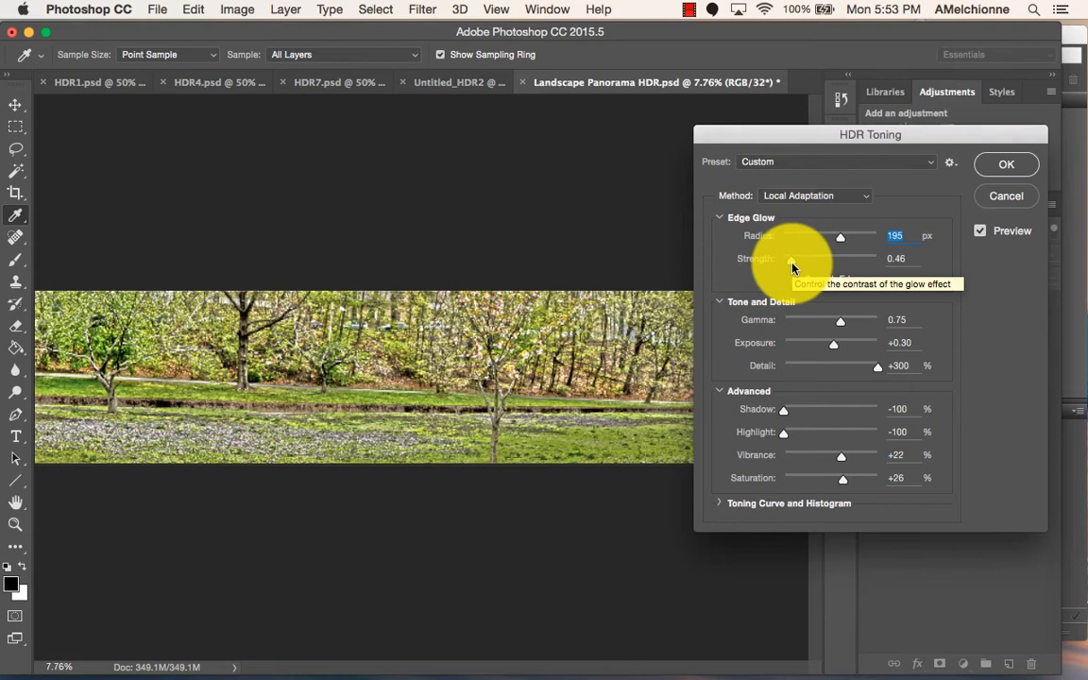
mouse_move(791, 264)
mouse_down()
mouse_move(862, 264)
mouse_move(799, 261)
mouse_up()
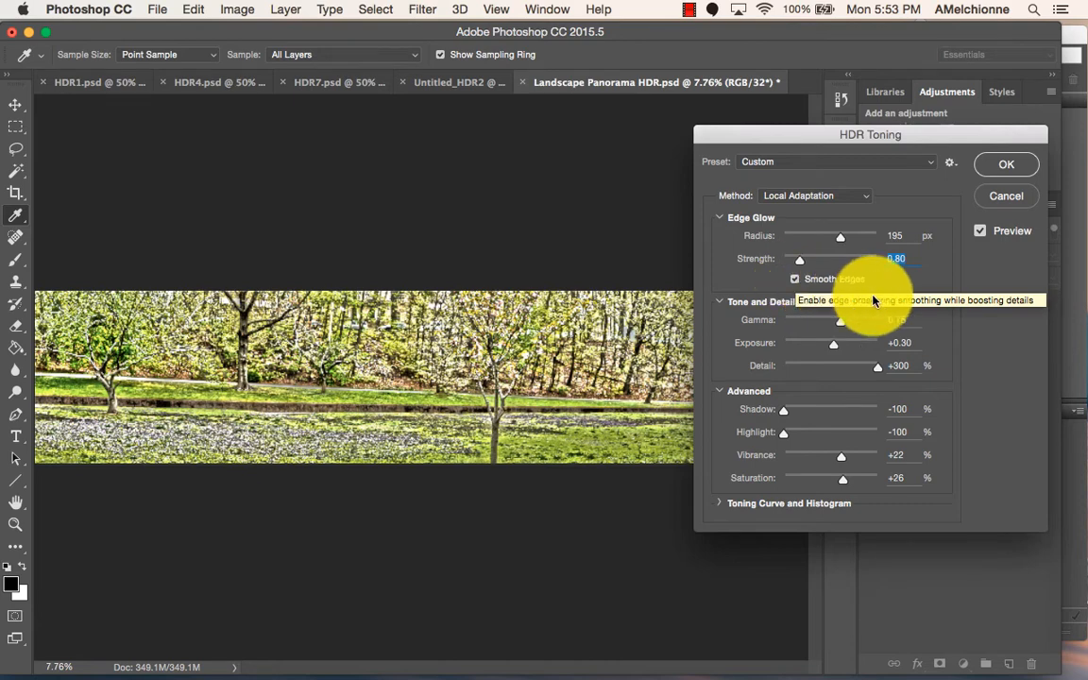
click(796, 280)
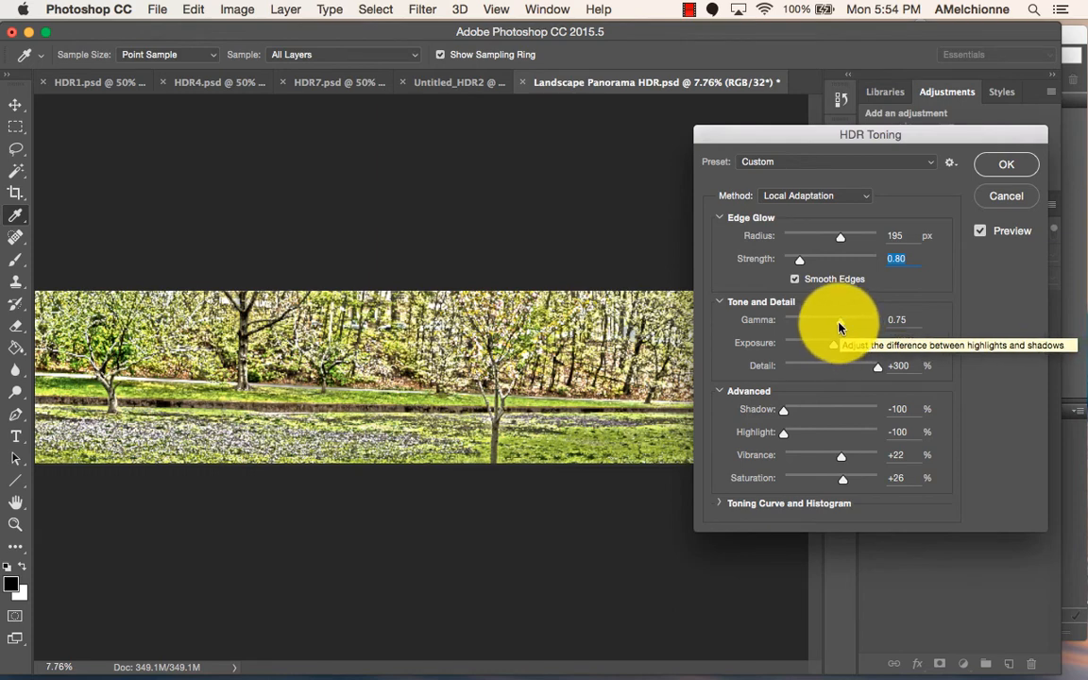
mouse_move(842, 326)
mouse_down()
mouse_move(801, 321)
mouse_move(855, 327)
mouse_up()
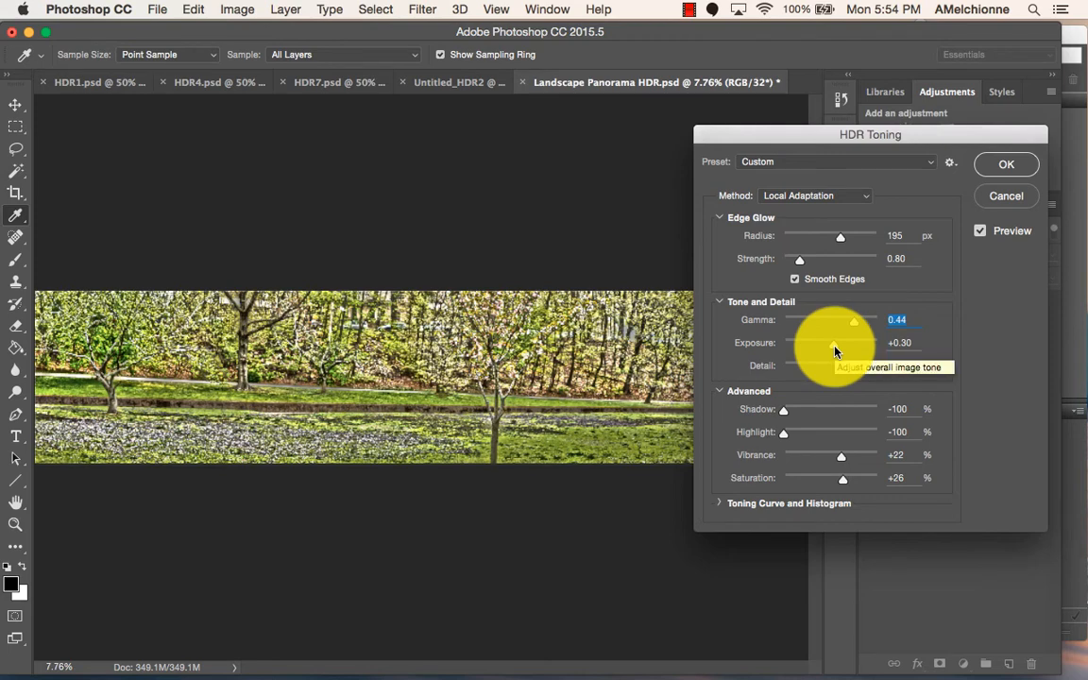
drag(834, 346, 858, 372)
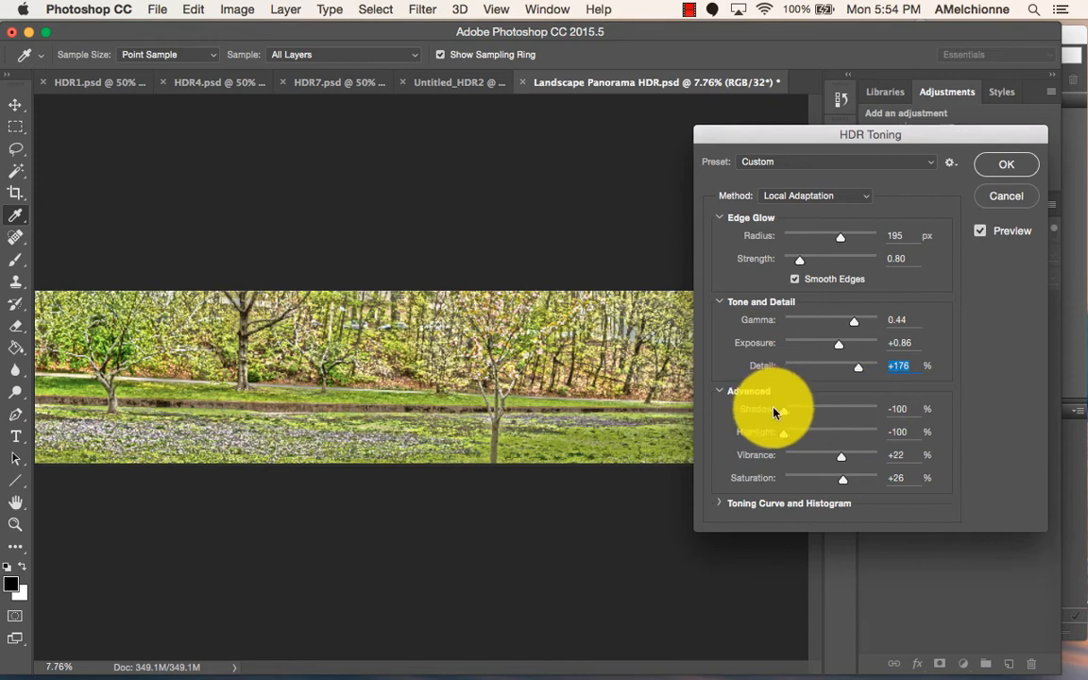
- Set the advanced toning values to Shadow +8%, Highlight -37%, Vibrance +19% and Saturation +55%
drag(784, 412, 843, 412)
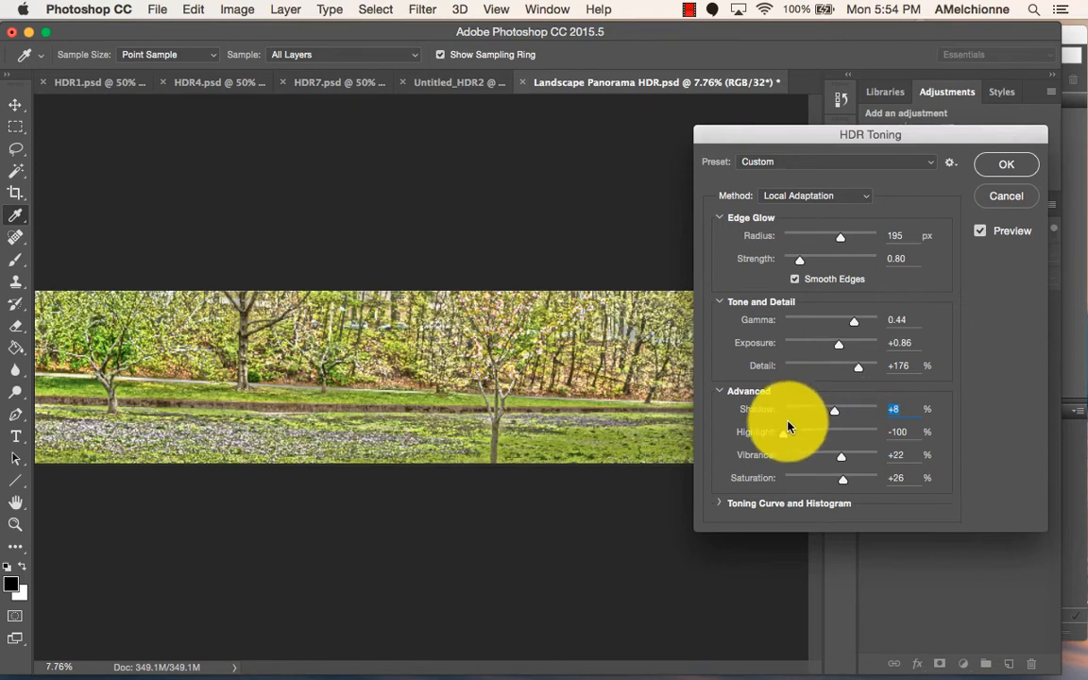
drag(786, 437, 814, 437)
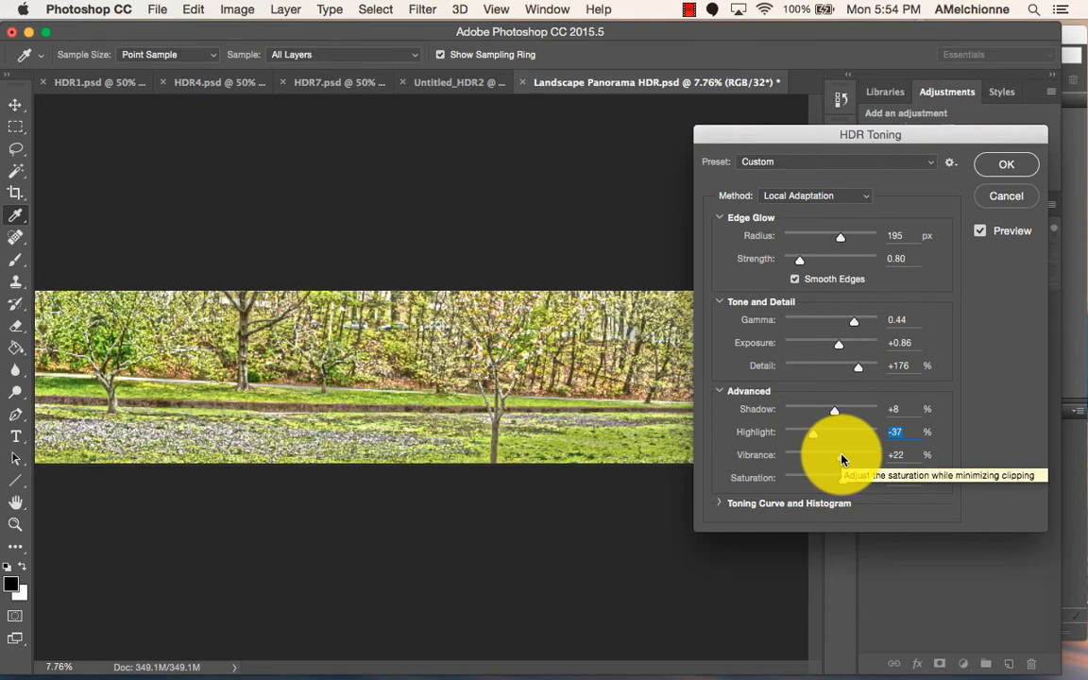
mouse_move(843, 460)
mouse_down()
mouse_move(888, 462)
mouse_move(790, 461)
mouse_move(840, 463)
mouse_up()
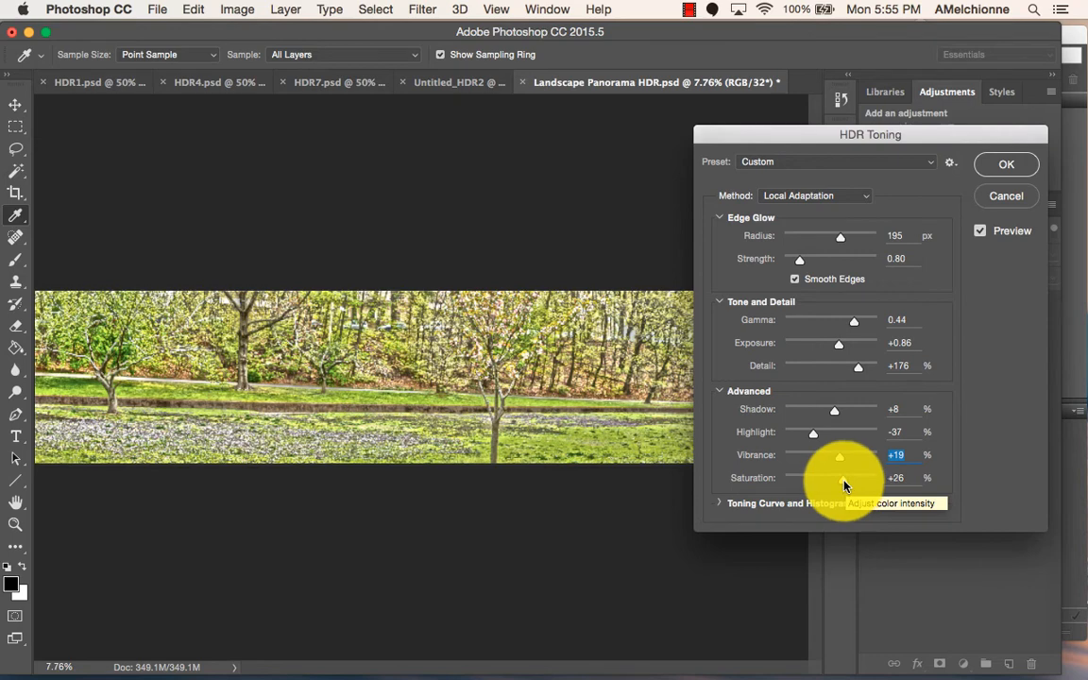
mouse_move(846, 485)
mouse_down()
mouse_move(914, 475)
mouse_move(767, 486)
mouse_move(856, 483)
mouse_up()
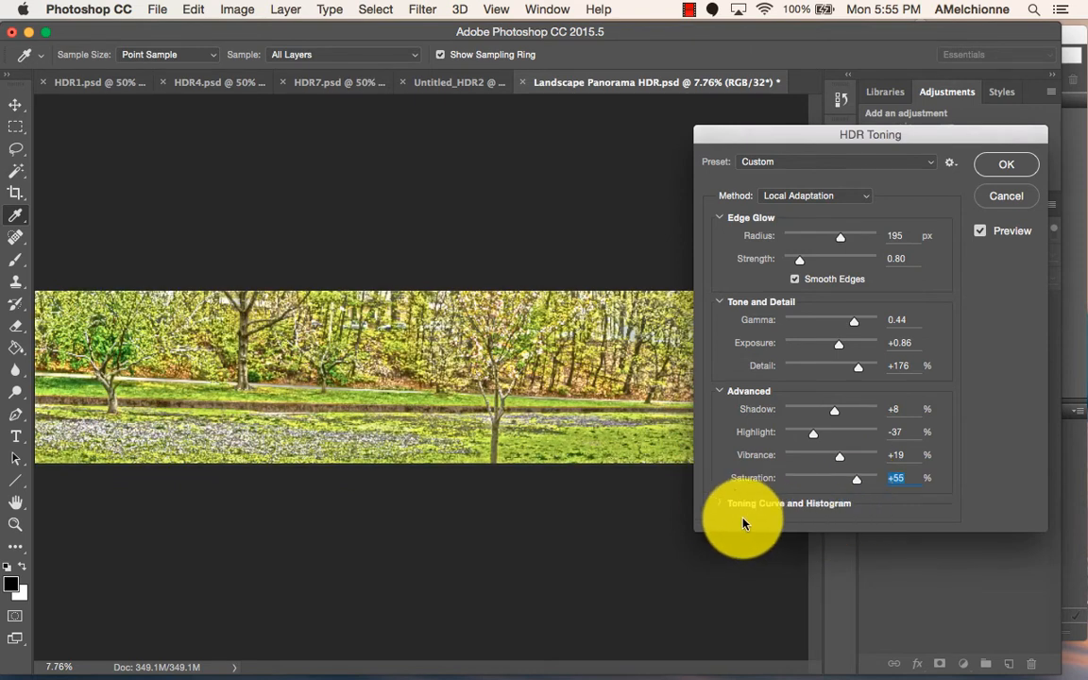
- Shape the toning curve into an S with its upper point at input 71%, output 78%, and compare the toned panorama with the original
click(722, 503)
drag(874, 133, 870, 28)
mouse_move(884, 457)
mouse_down()
mouse_move(897, 473)
mouse_move(875, 456)
mouse_up()
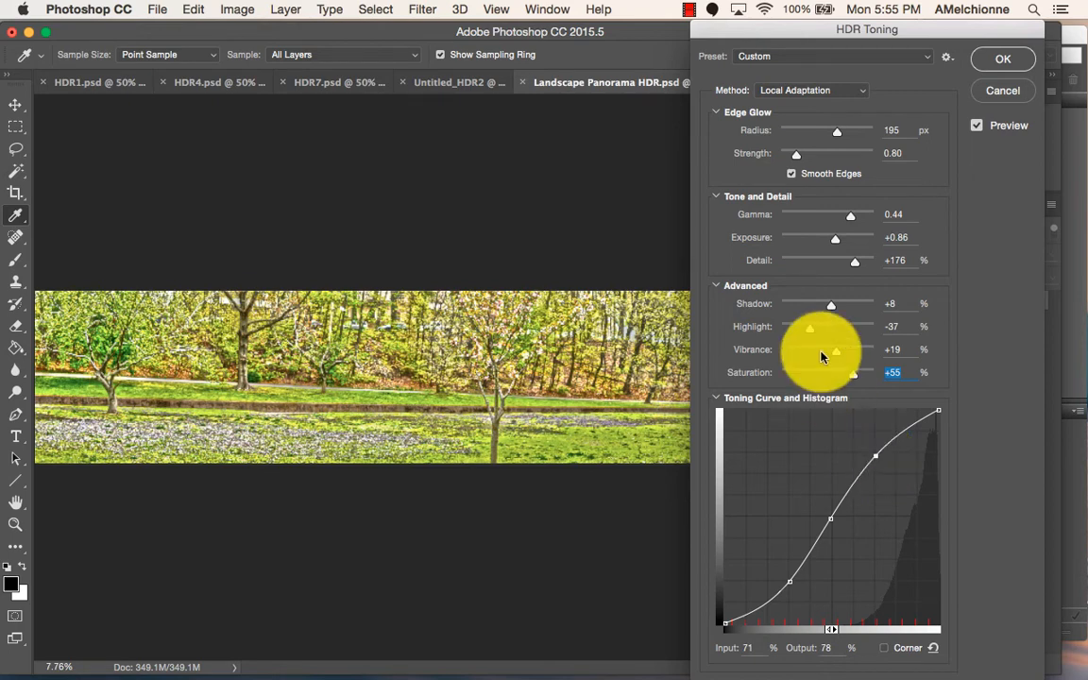
click(978, 127)
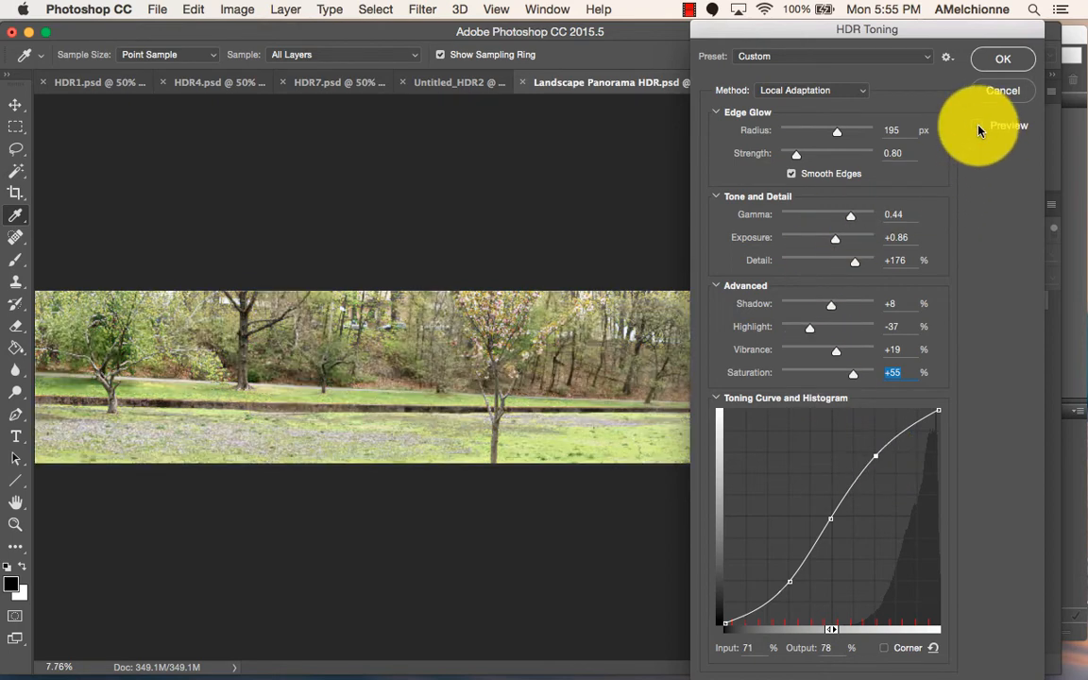
click(977, 126)
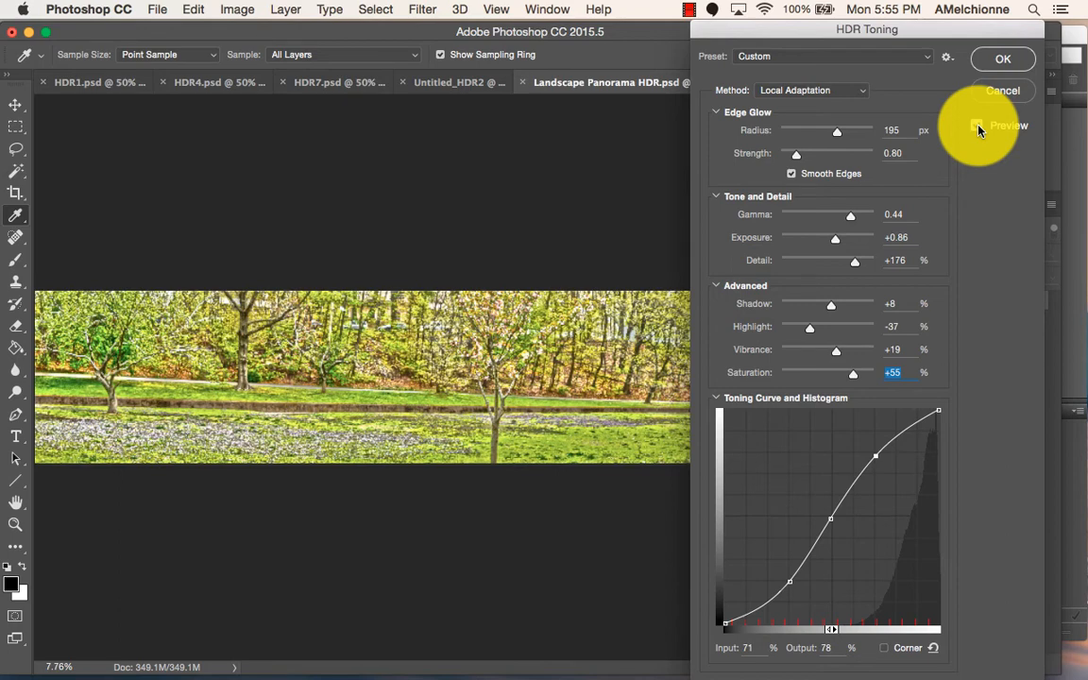
- Compare the toned panorama with the original using the preview, and apply the custom HDR Toning settings
click(978, 127)
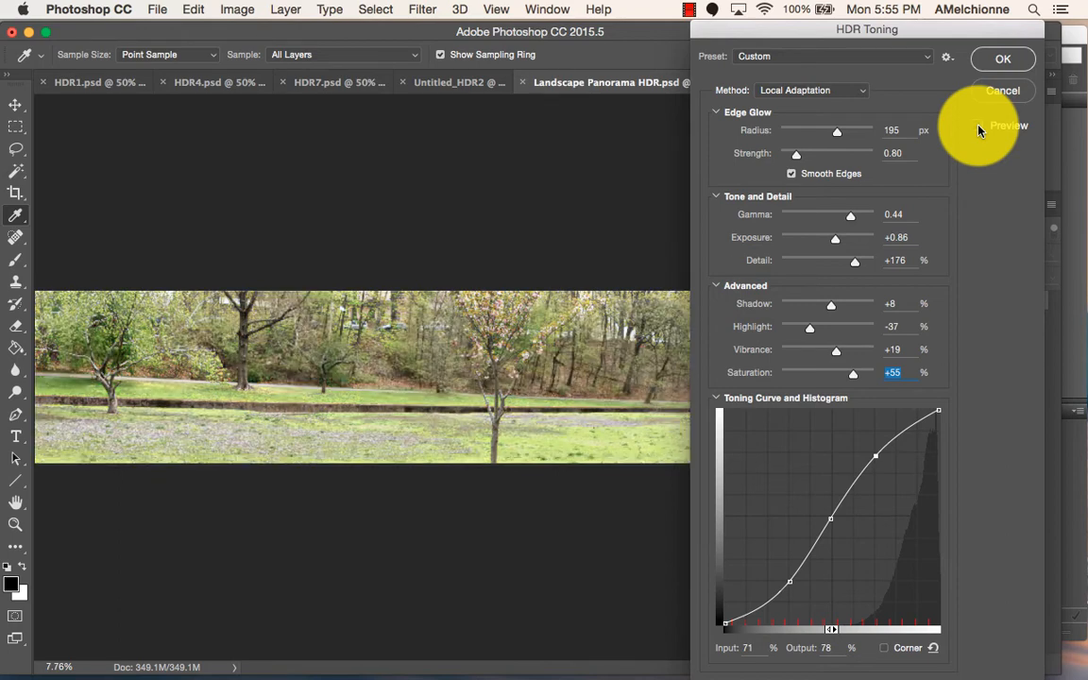
click(977, 126)
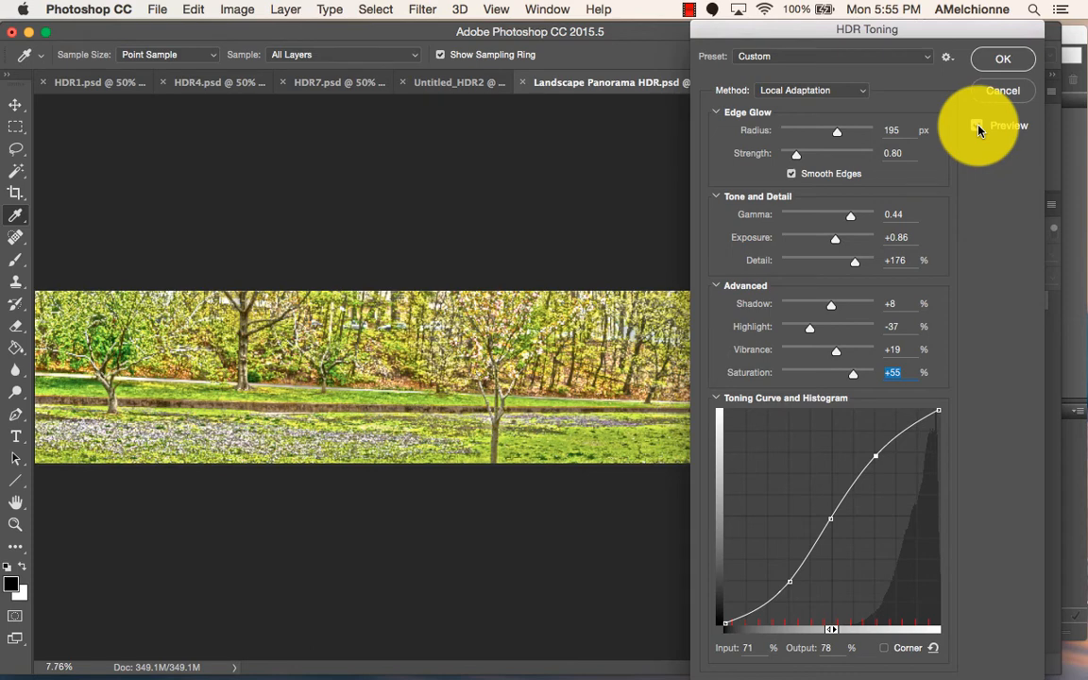
click(977, 127)
click(978, 127)
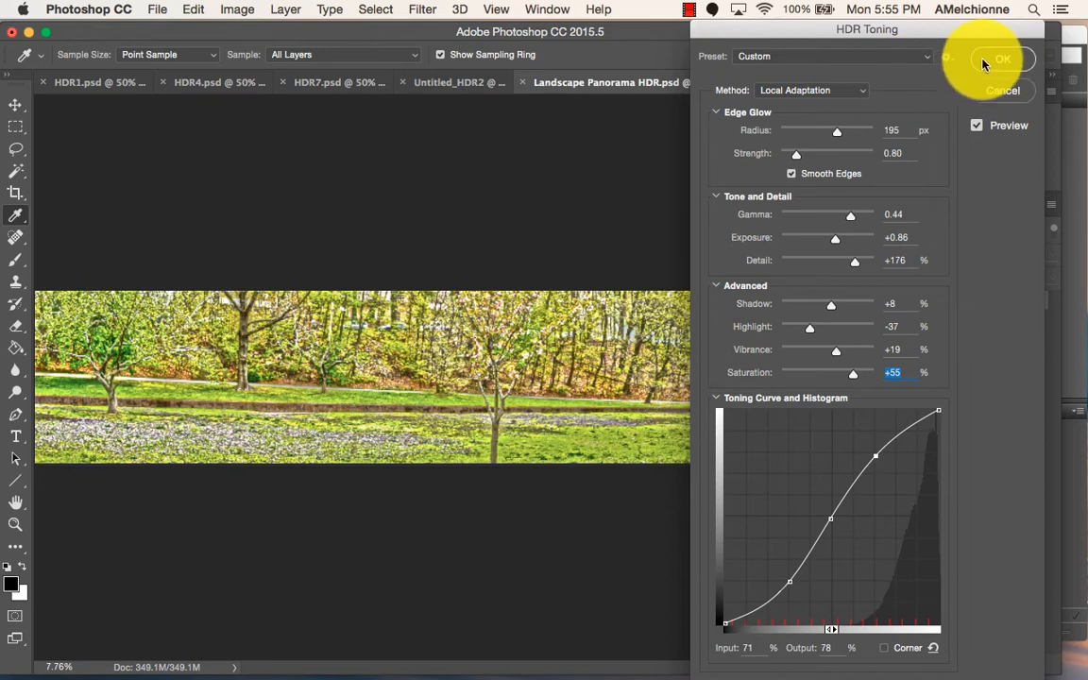
click(925, 57)
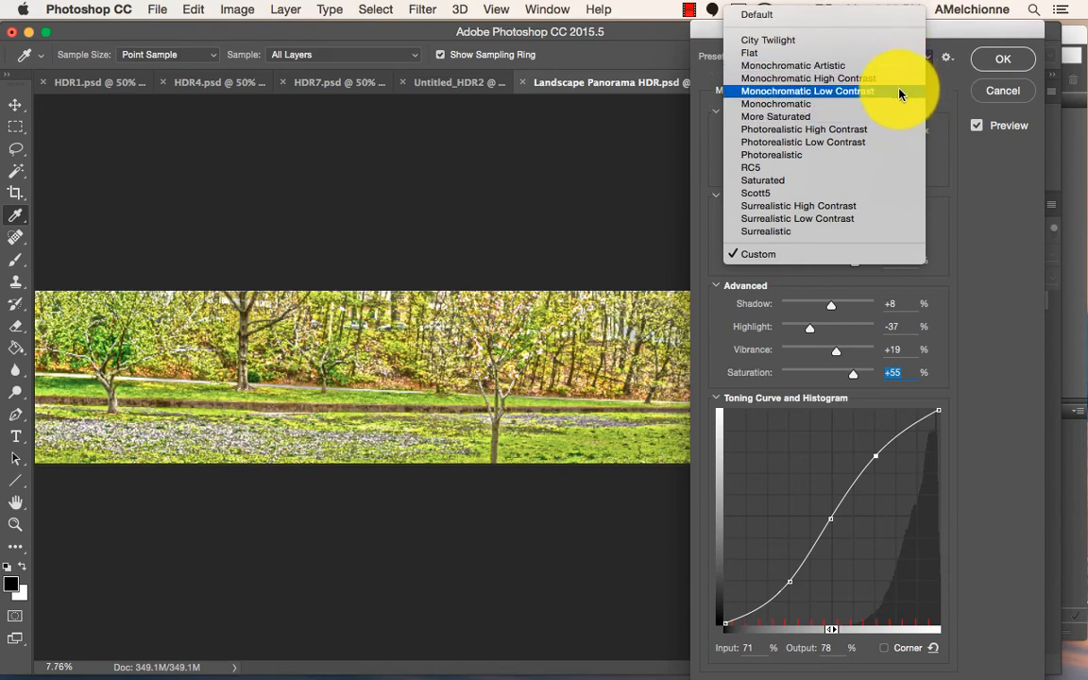
click(996, 218)
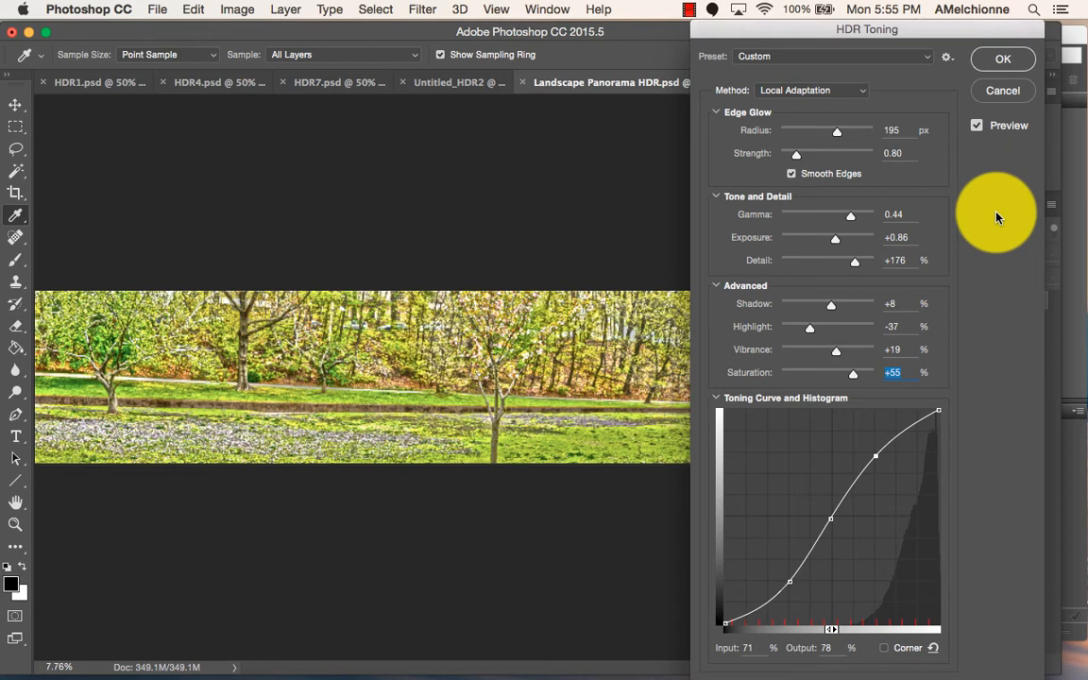
click(1008, 61)
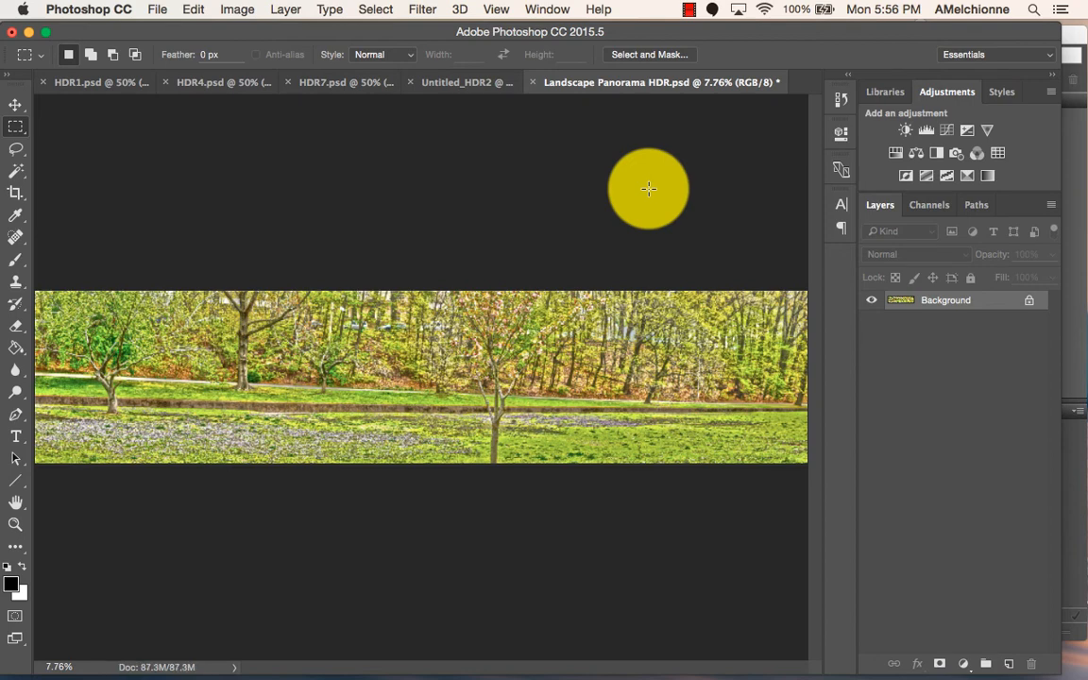
- Try to reopen the original Landscape Panorama.jpg from the recent files, and check for it in Finder
click(154, 8)
mouse_move(177, 94)
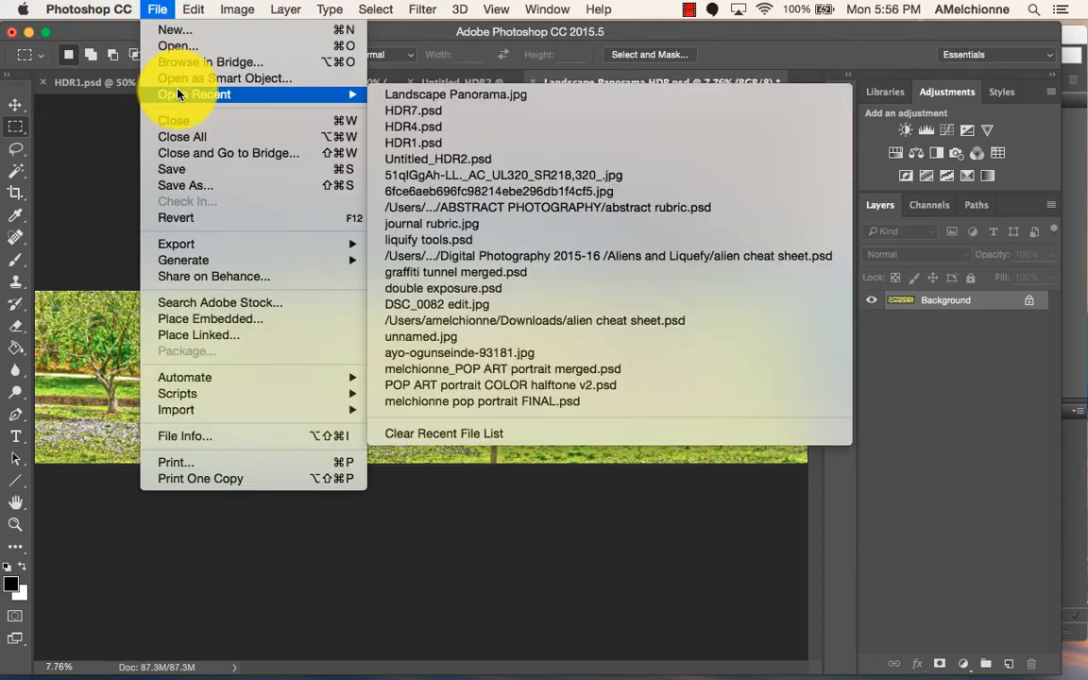
click(463, 98)
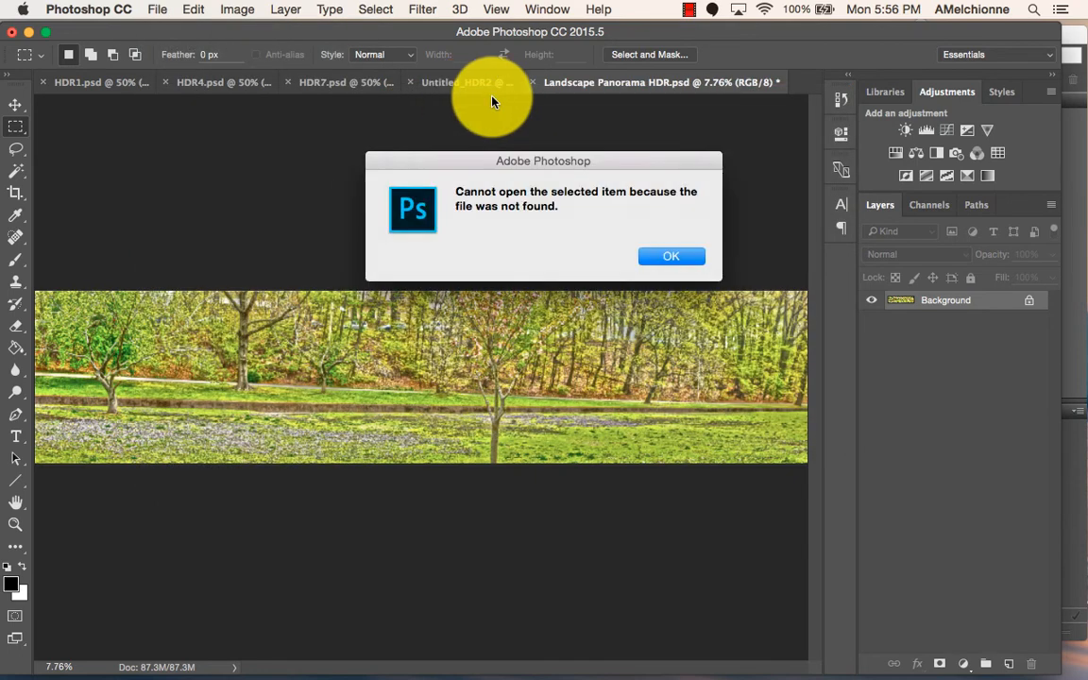
click(669, 264)
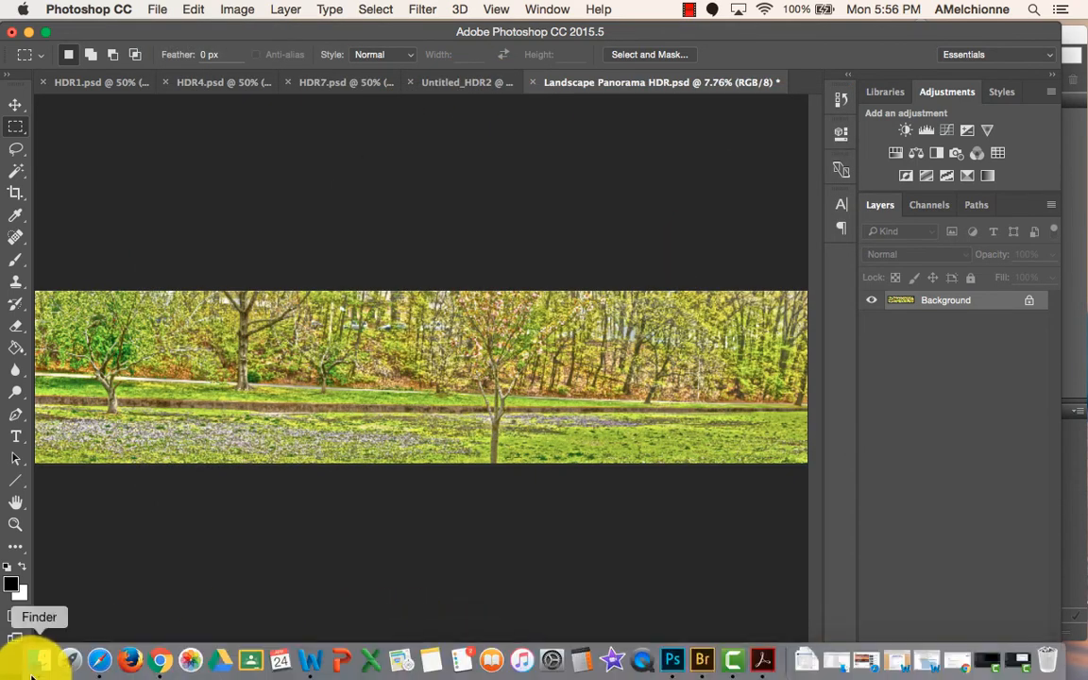
click(46, 658)
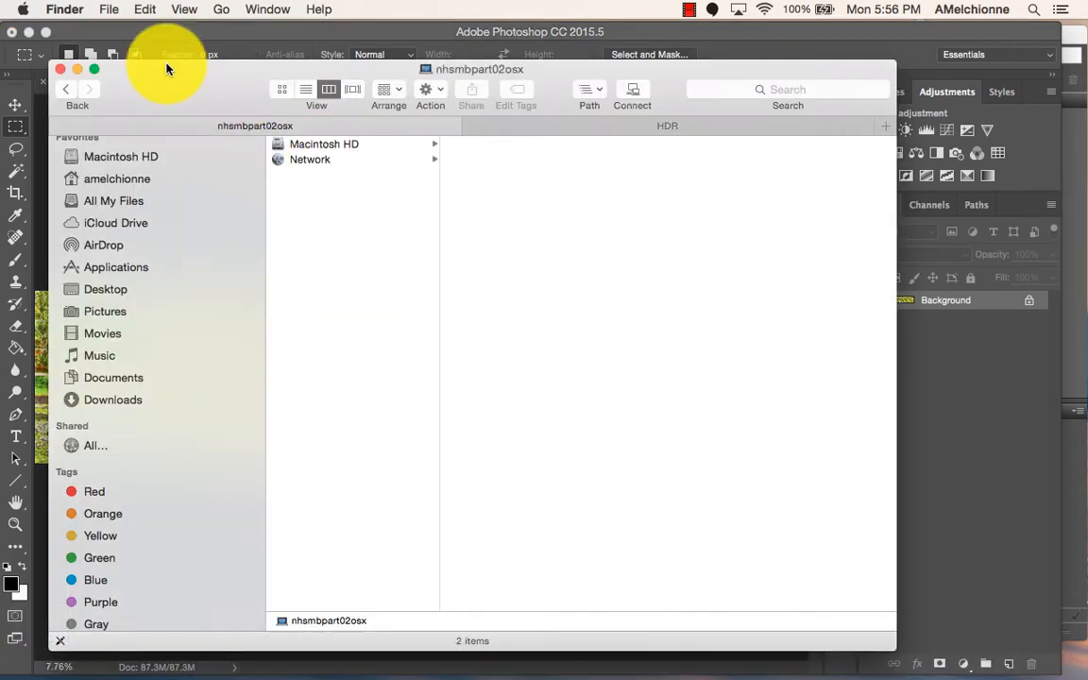
click(77, 68)
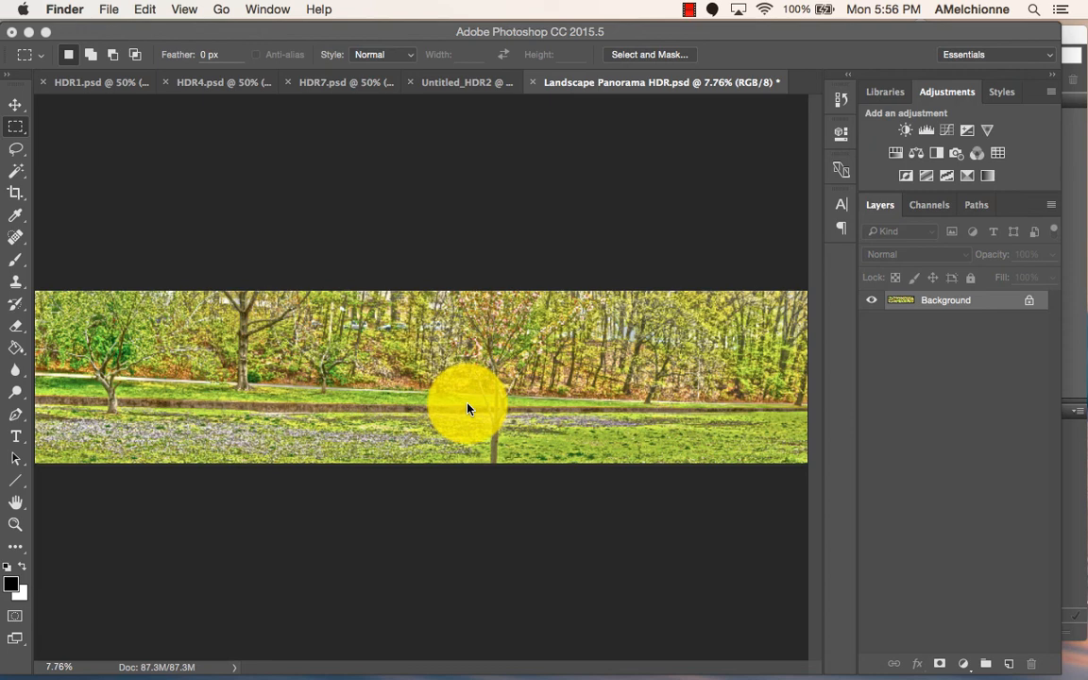
- Review the HDR7, HDR4 and HDR1 exposures, the merged Untitled_HDR2 image and the toned Landscape Panorama HDR.psd
click(313, 89)
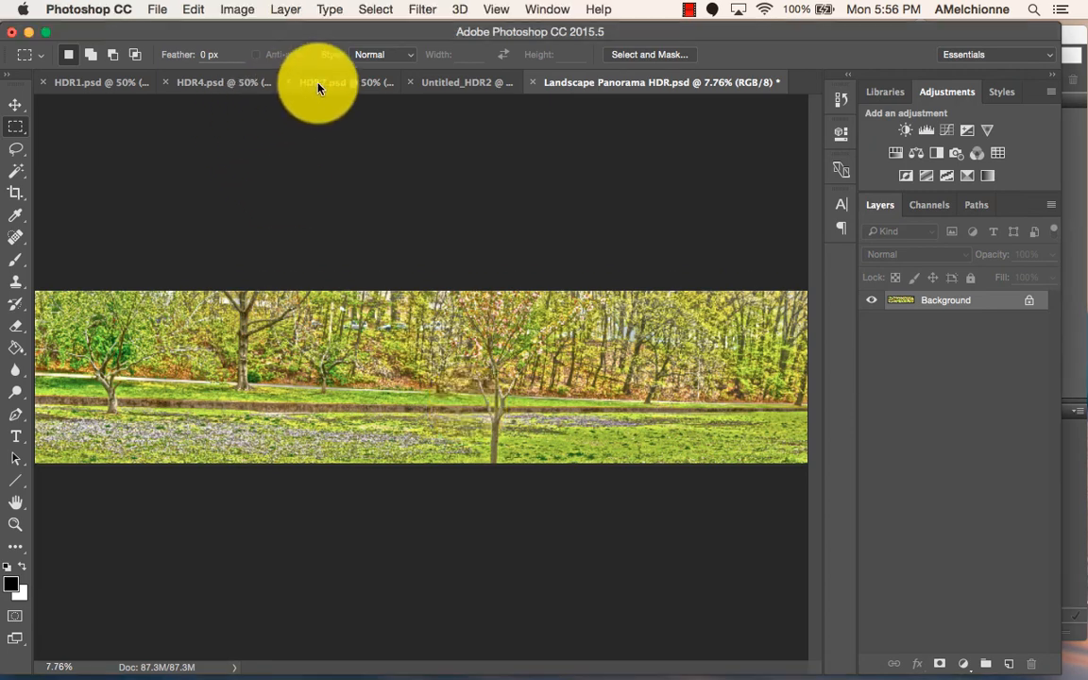
click(333, 89)
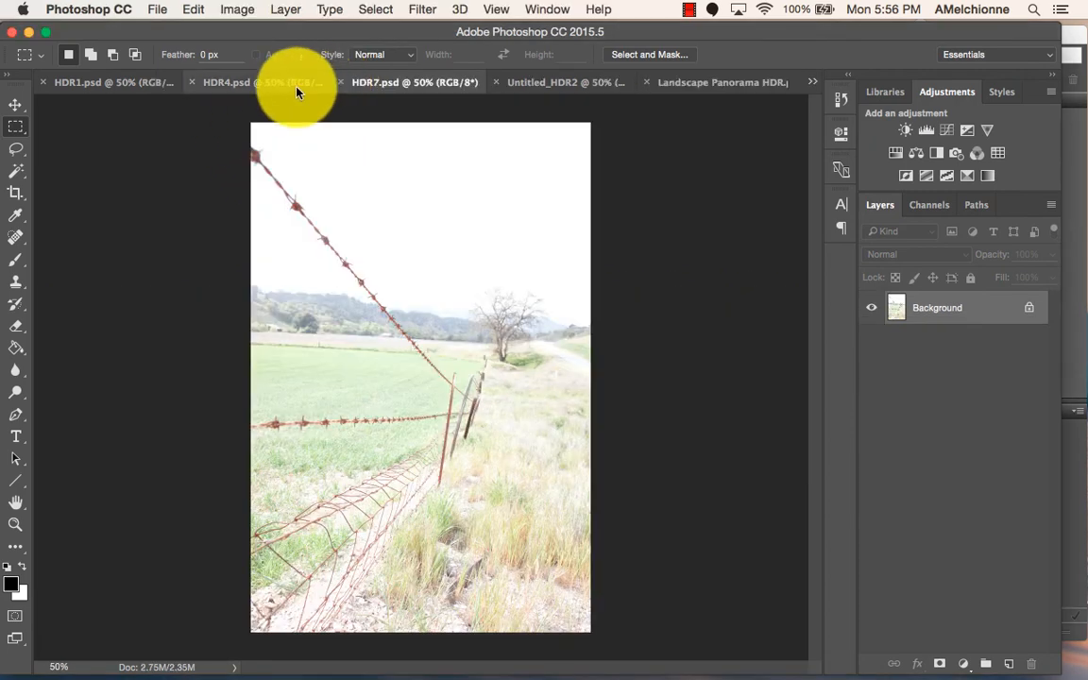
click(246, 91)
click(141, 88)
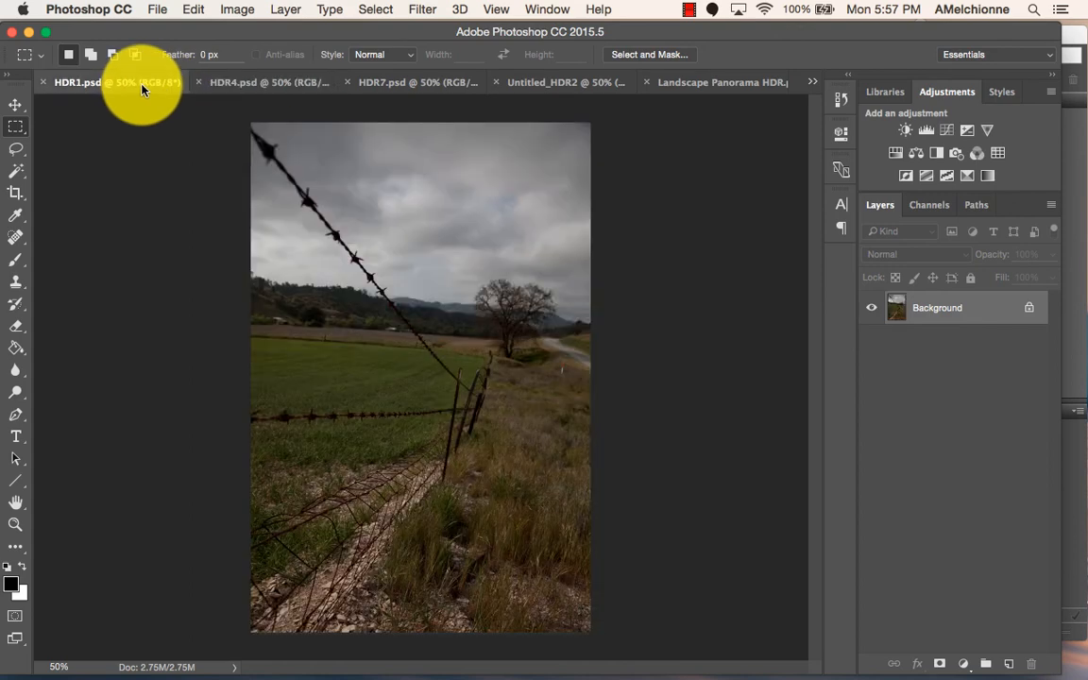
click(535, 89)
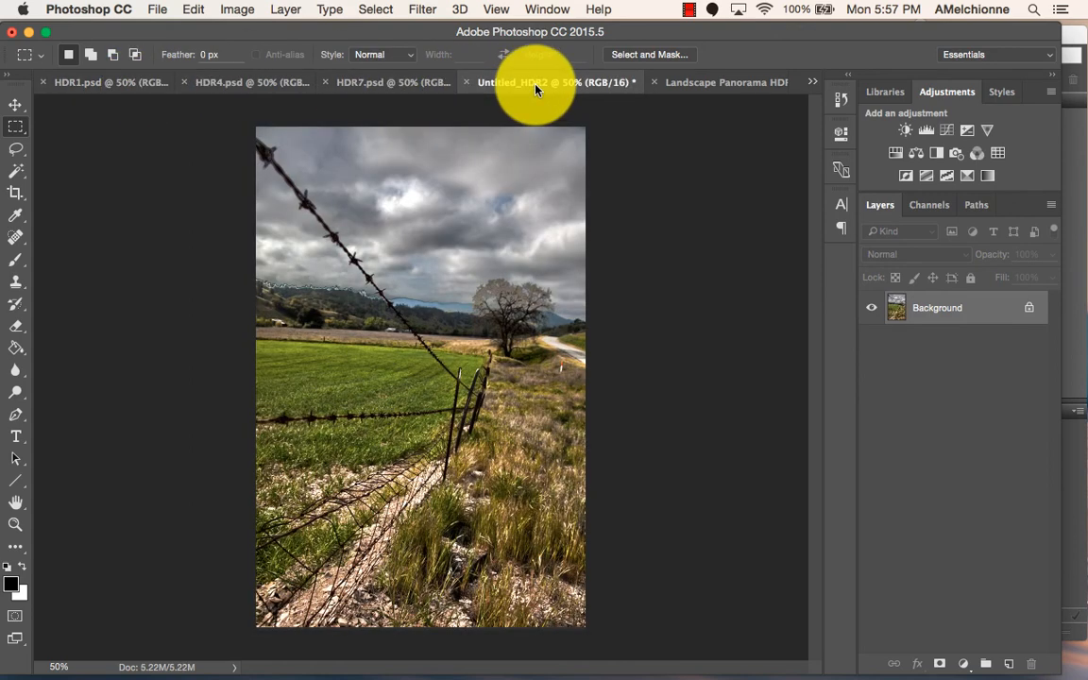
click(702, 84)
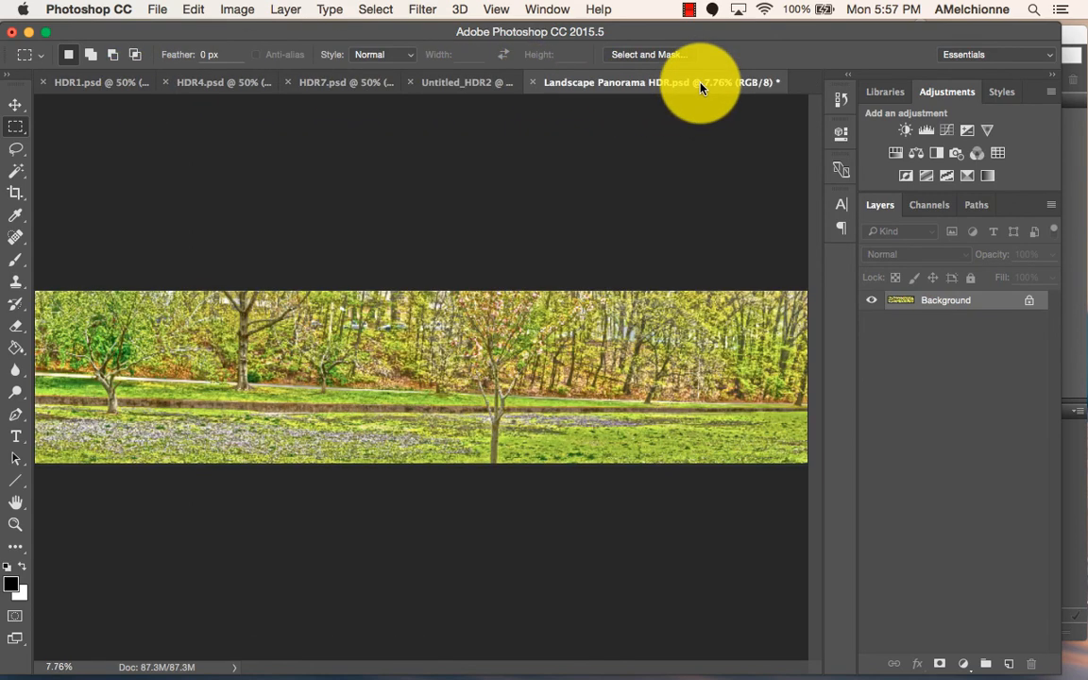
click(237, 10)
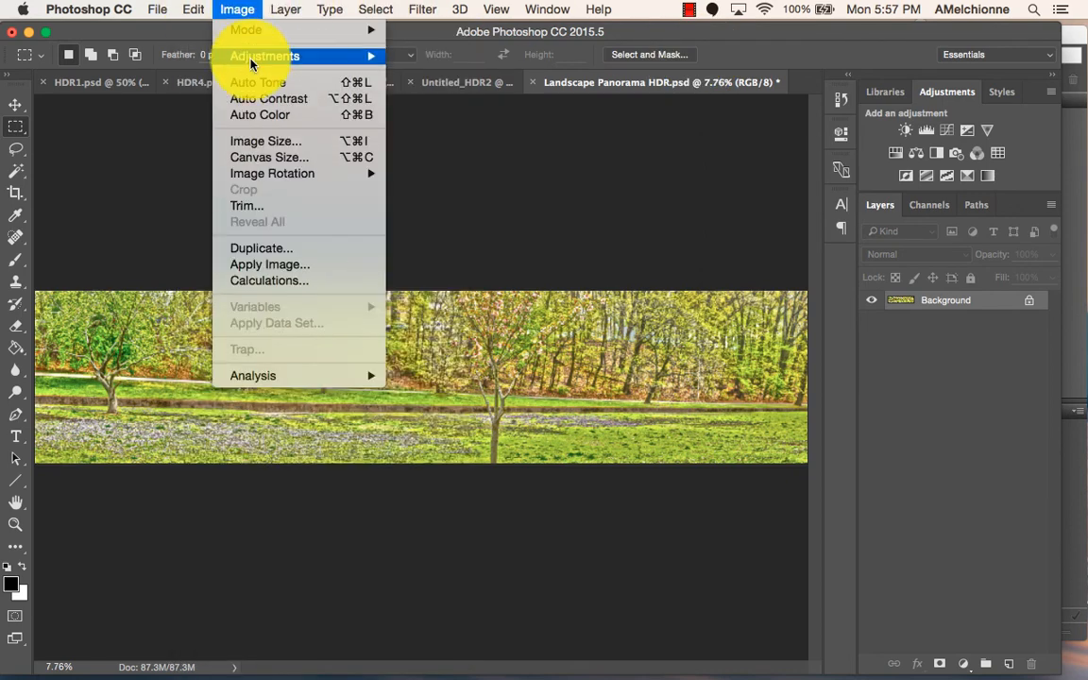
mouse_move(327, 54)
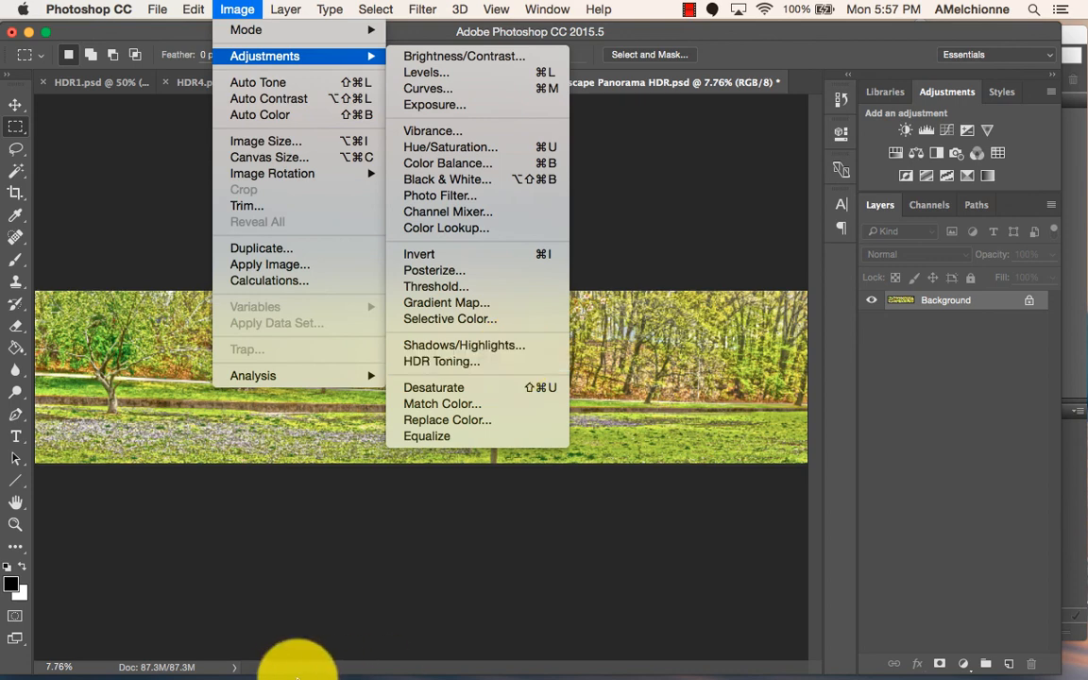
click(435, 525)
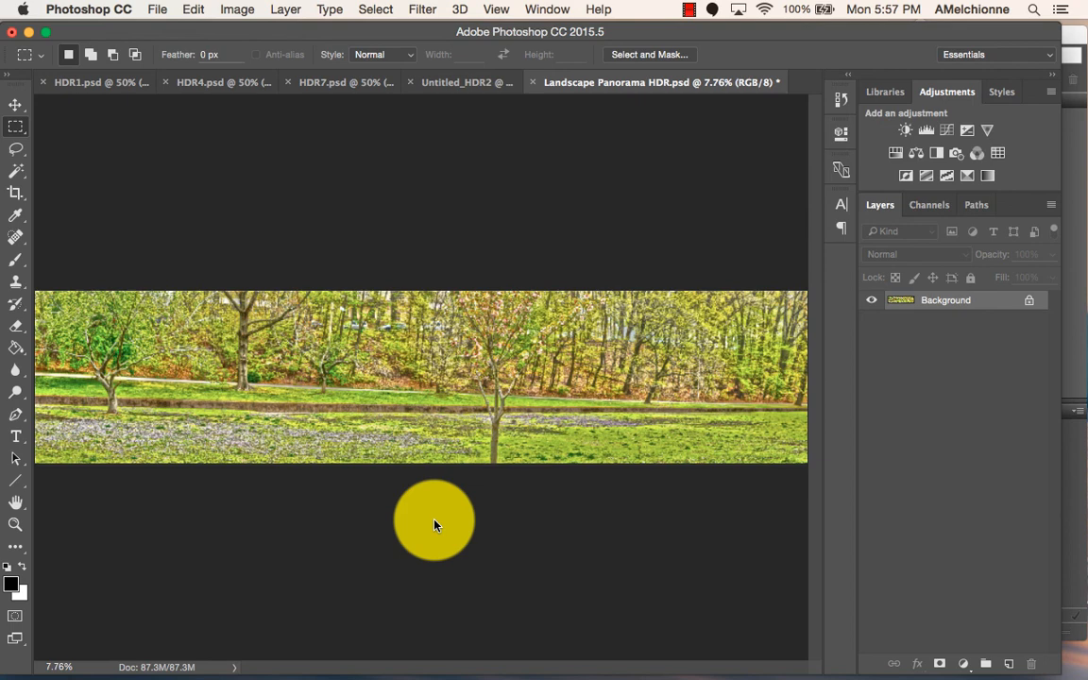
click(689, 11)
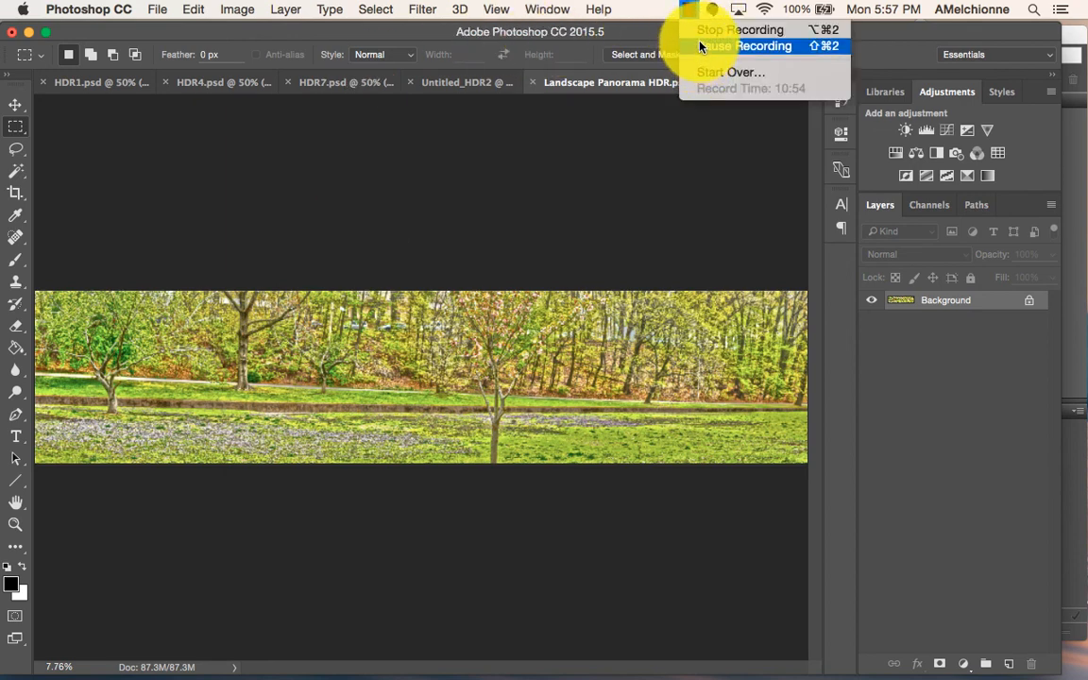